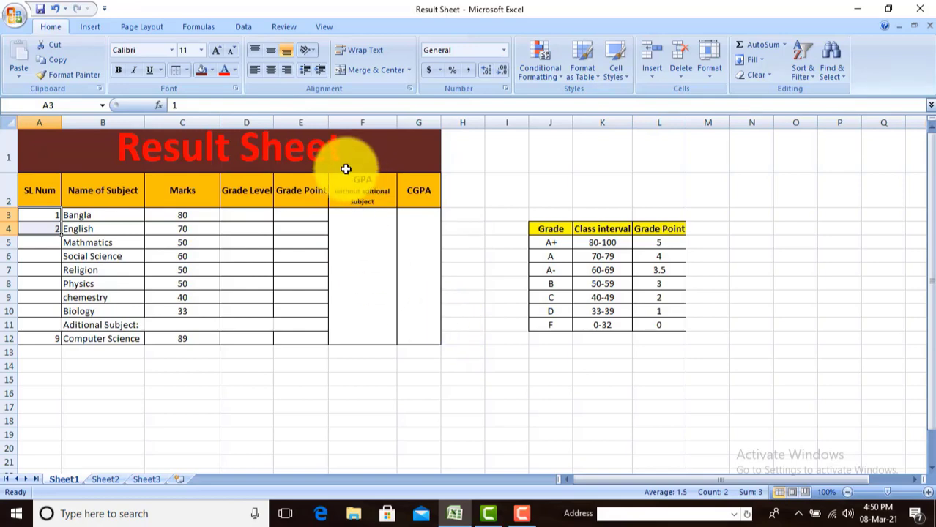
- Insert a blank column before the SL Num column, and undo the insertion
left_click(49, 119)
right_click(50, 123)
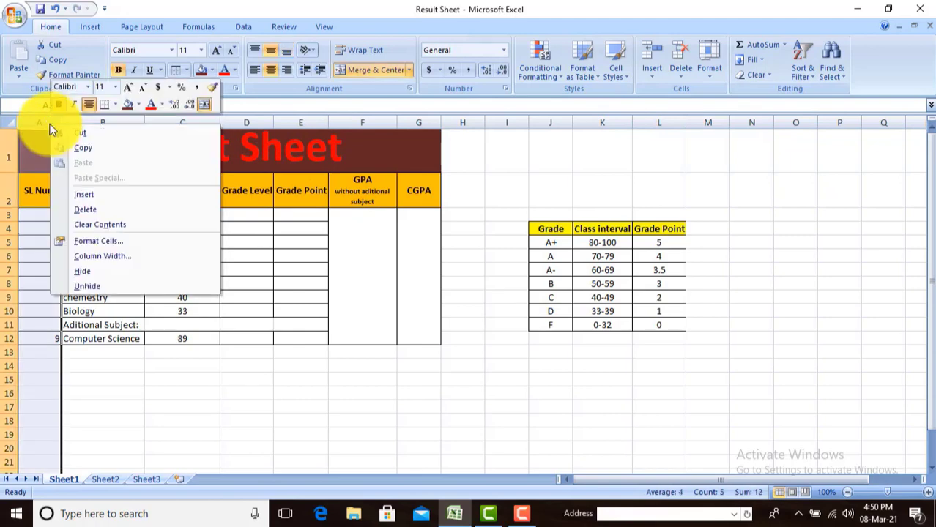
left_click(89, 194)
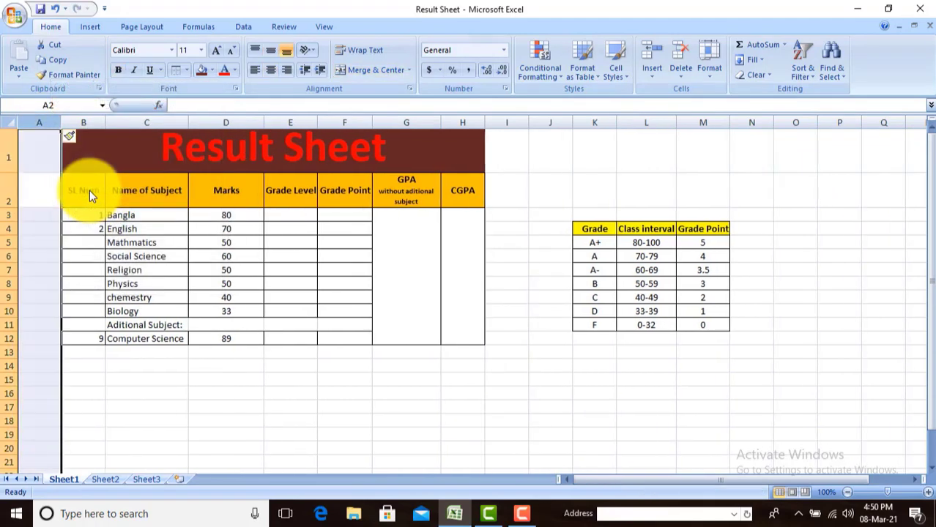
key("ctrl+z")
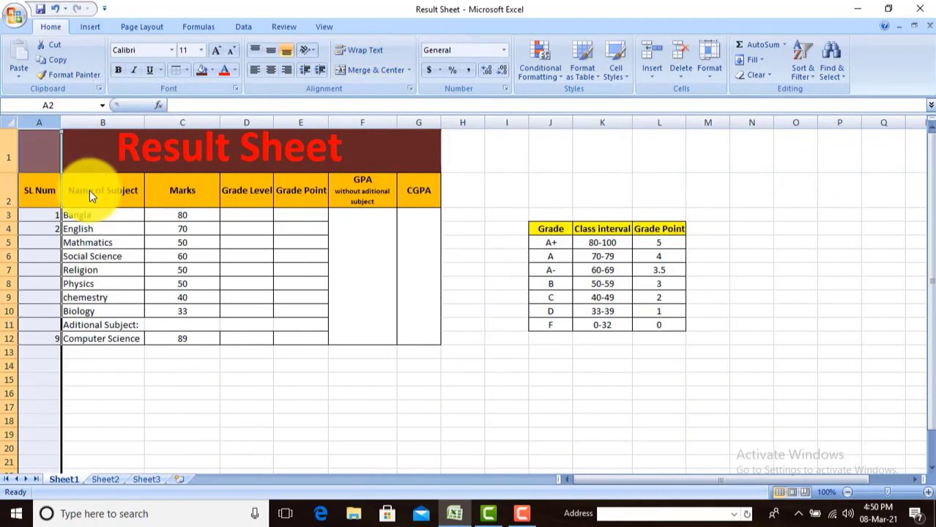
- Insert a blank row above the header row of the Result Sheet table, and undo the insertion
right_click(17, 181)
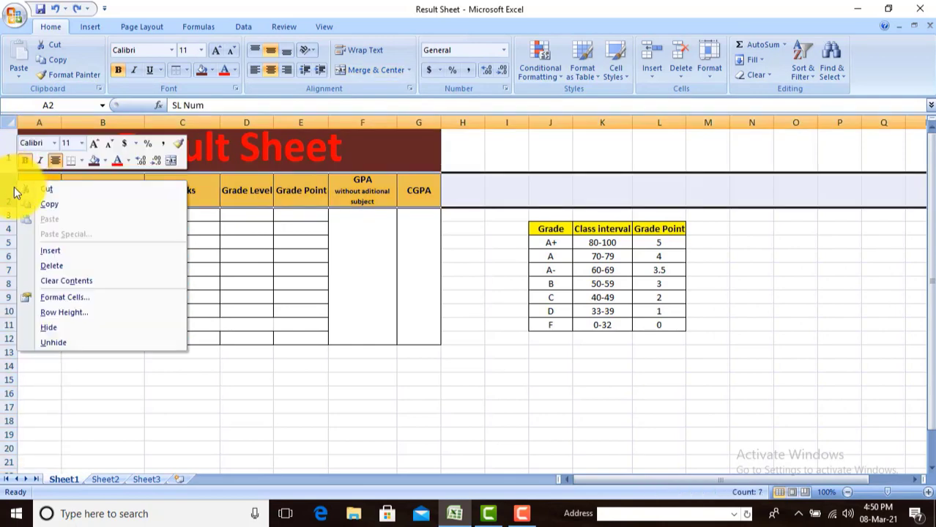
left_click(57, 254)
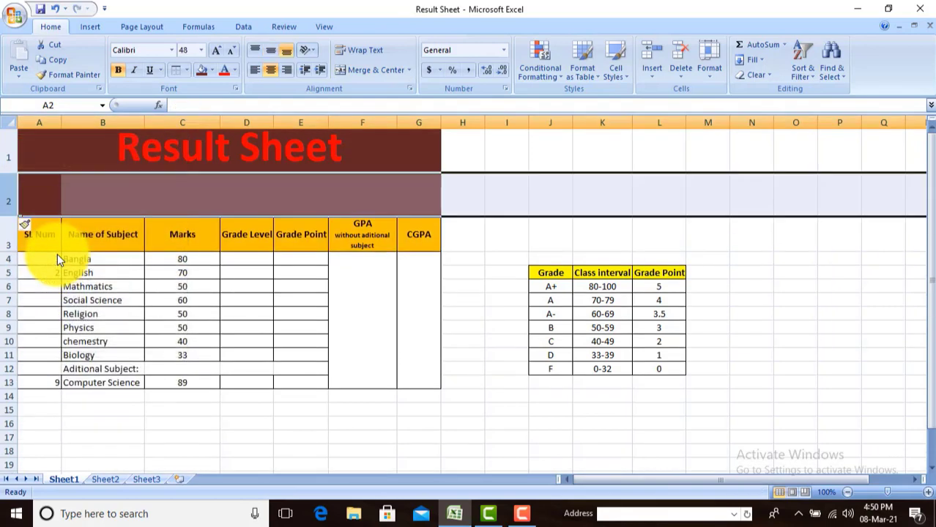
key("ctrl+z")
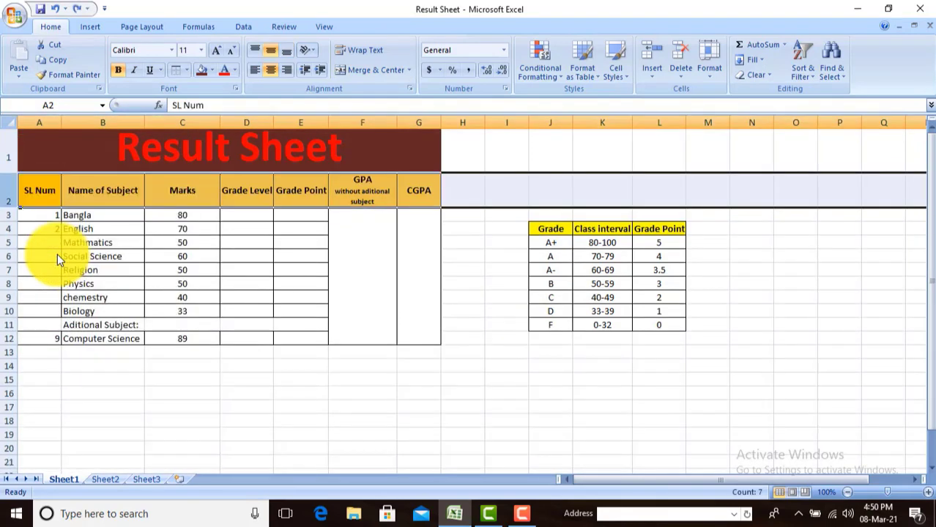
- Enter serial numbers 1 and 2 in cells A3 and A4 for Bangla and English
left_click(42, 215)
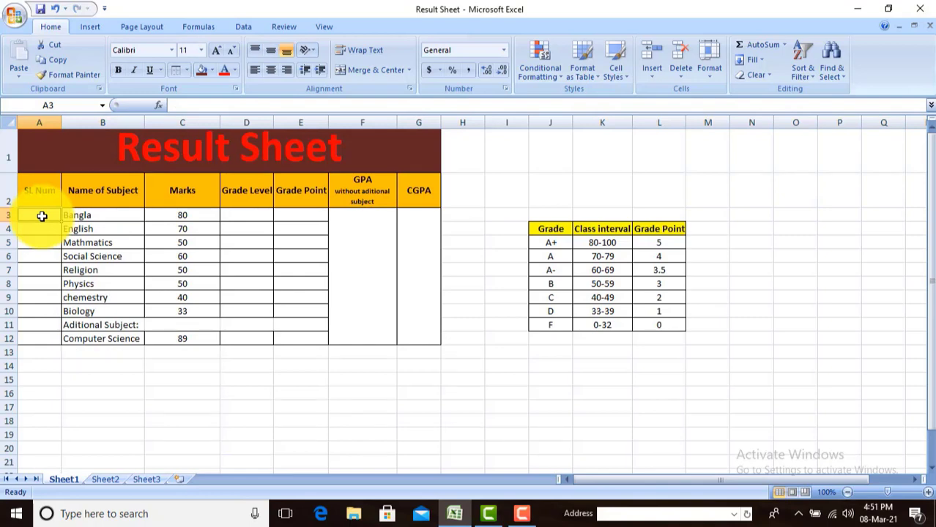
type("1")
key("Return")
type("2")
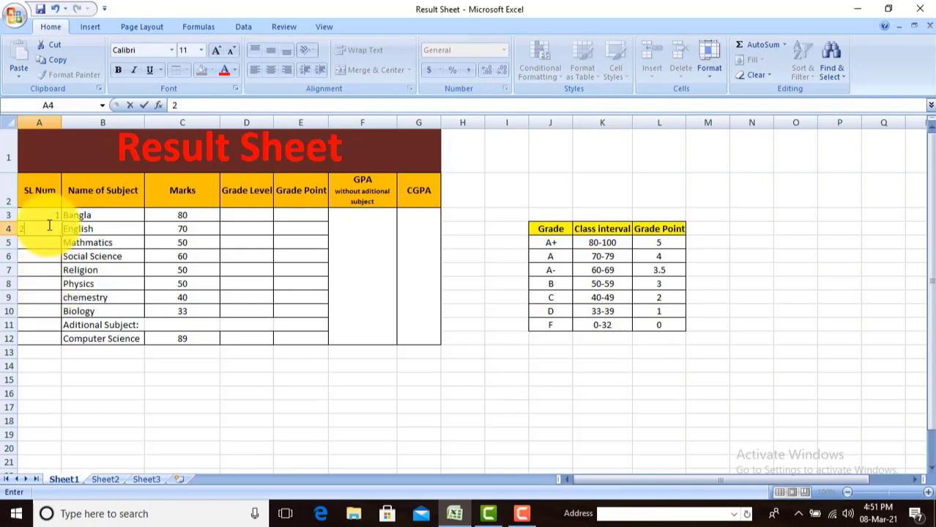
- Extend the A3:A4 number series down to Biology in A10, and enter 9 in A12 for Computer Science
left_click_drag(46, 213, 46, 232)
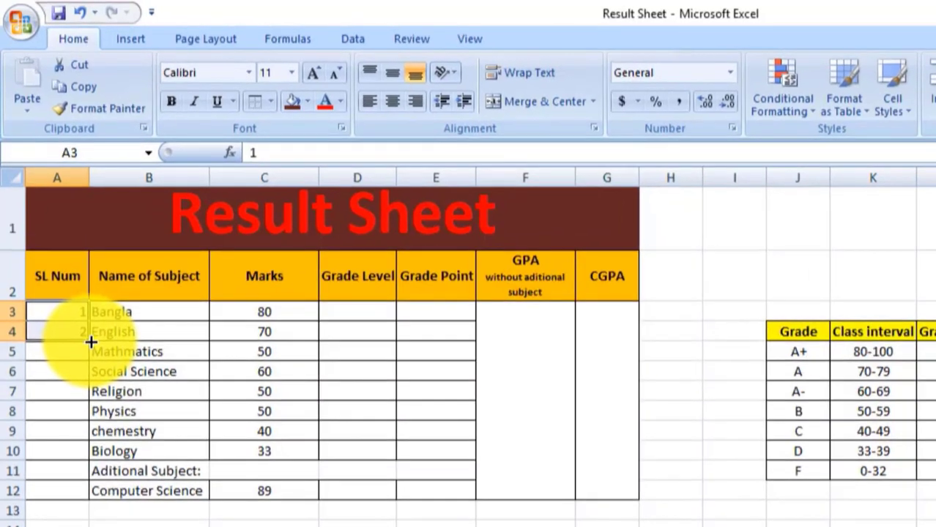
double_click(67, 259)
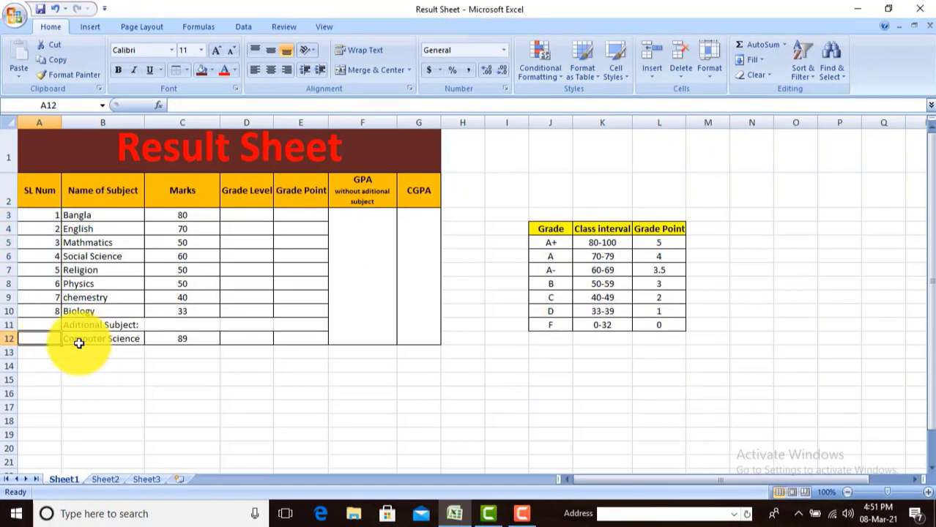
type("9")
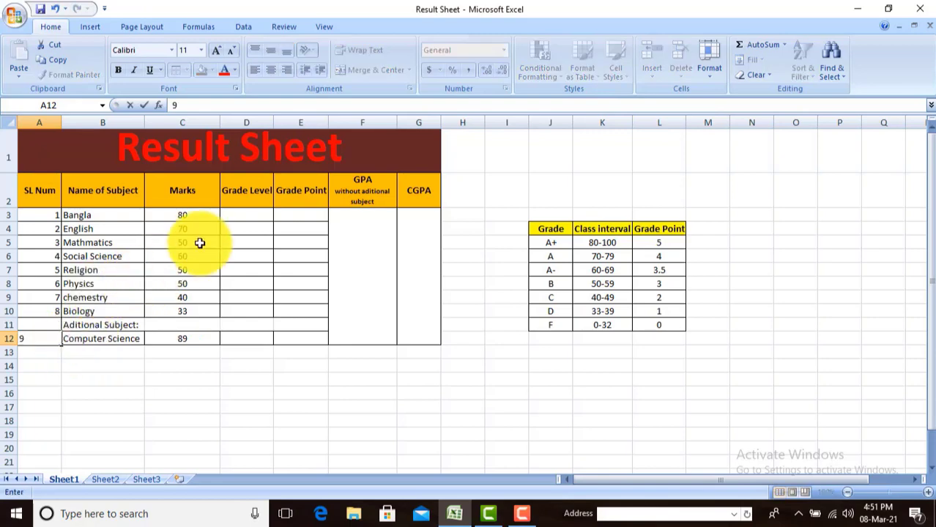
- Begin the grade formula in D3 with =if(C3>=80,"A+", referencing the Bangla marks
left_click(254, 213)
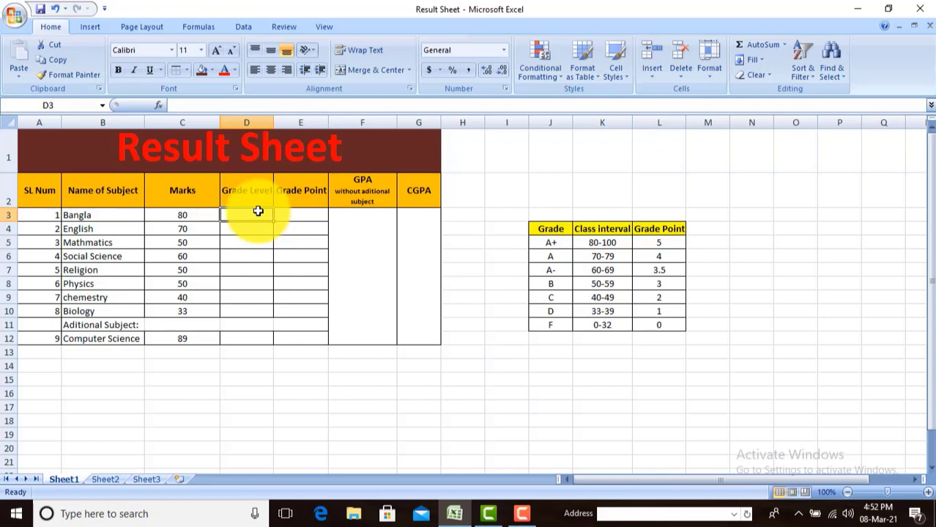
type("=if")
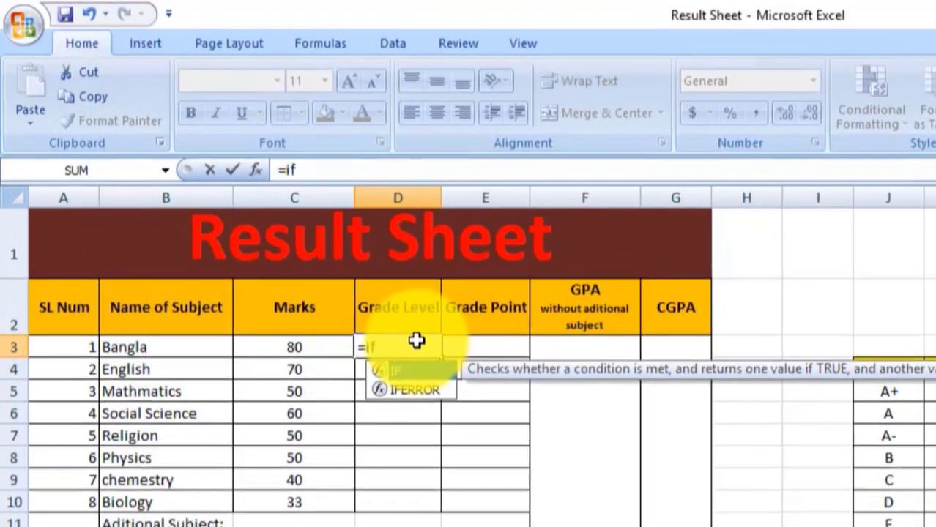
type("(")
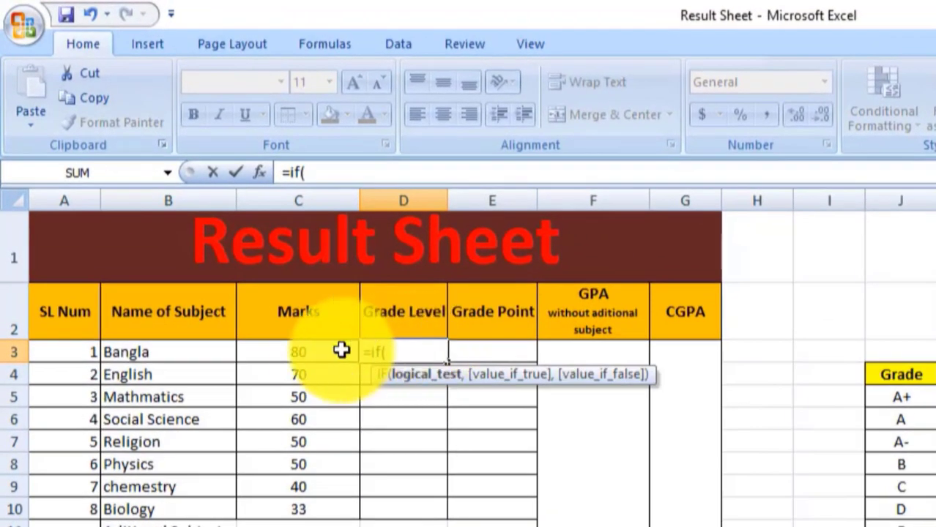
left_click(326, 352)
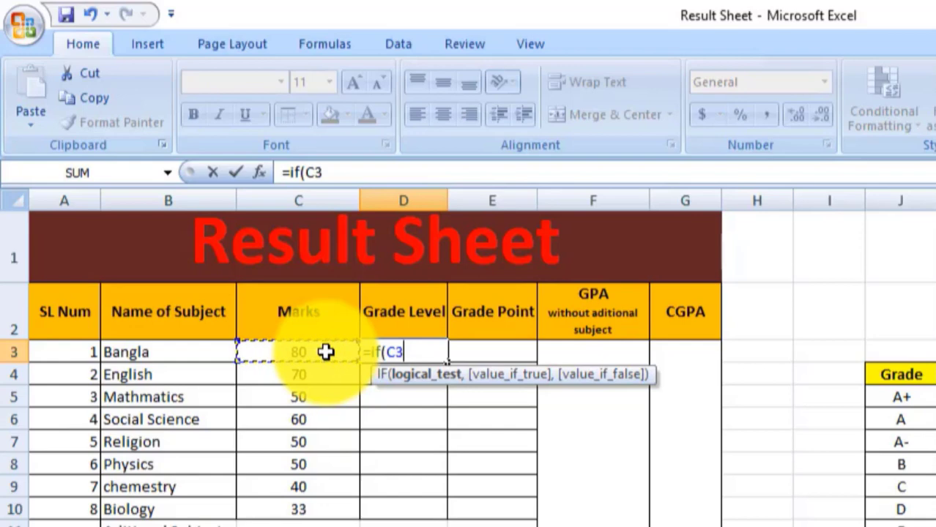
type(">=")
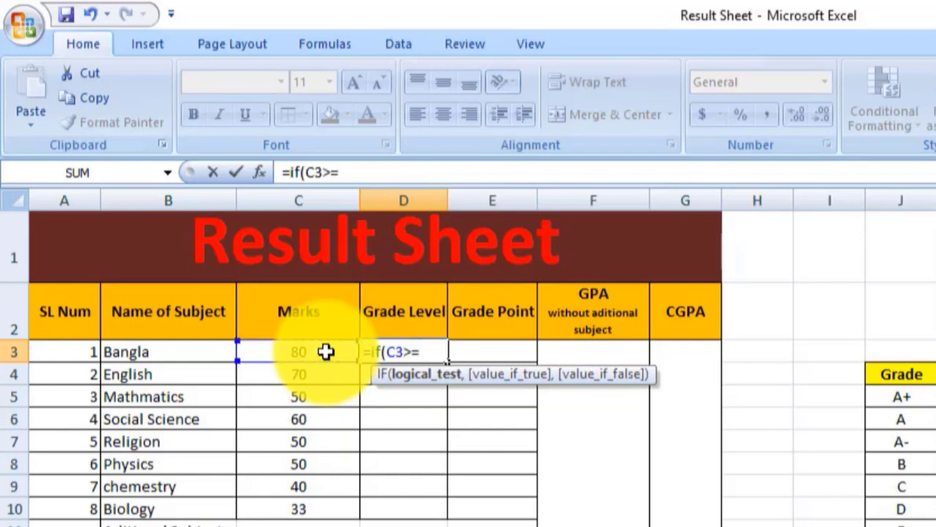
type("80,")
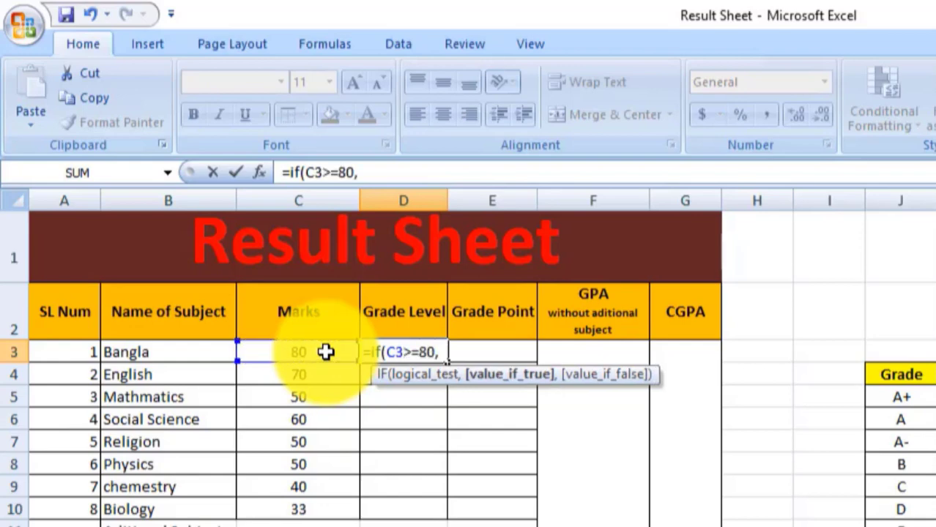
type("\"A+")
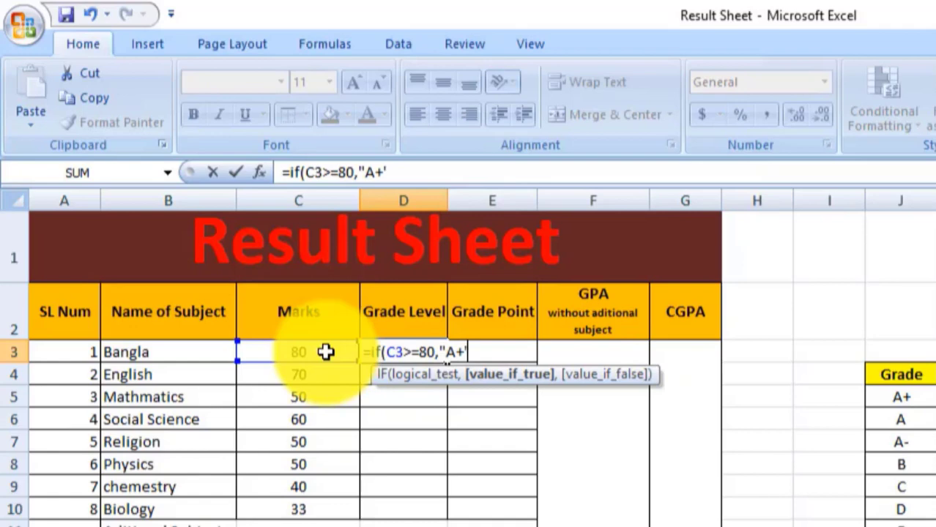
type("\",")
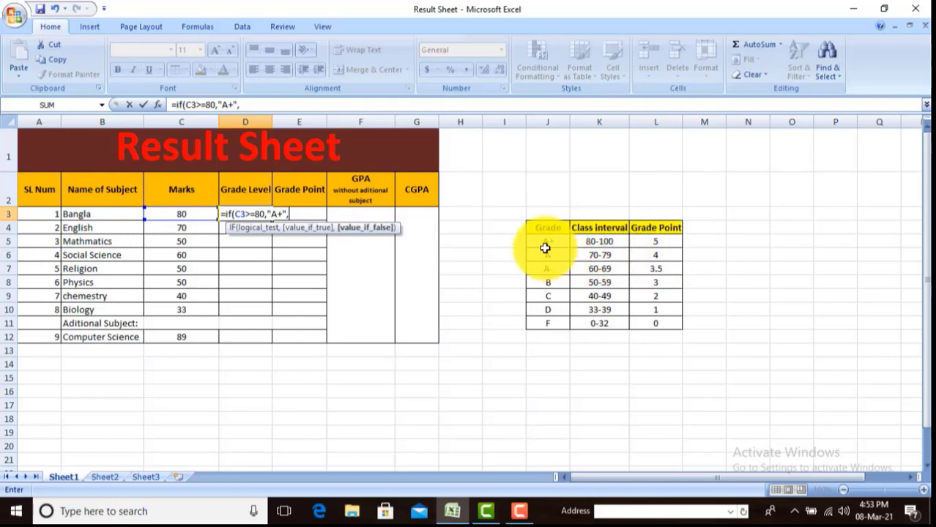
- Copy the if(C3>=80,"A+", part of the D3 formula and append five nested copies after it
left_click(247, 103)
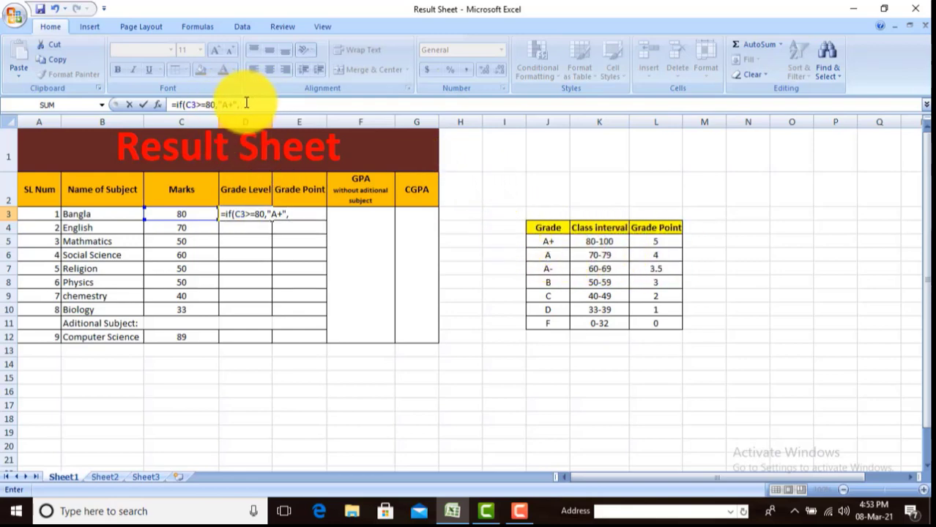
left_click_drag(246, 103, 171, 106)
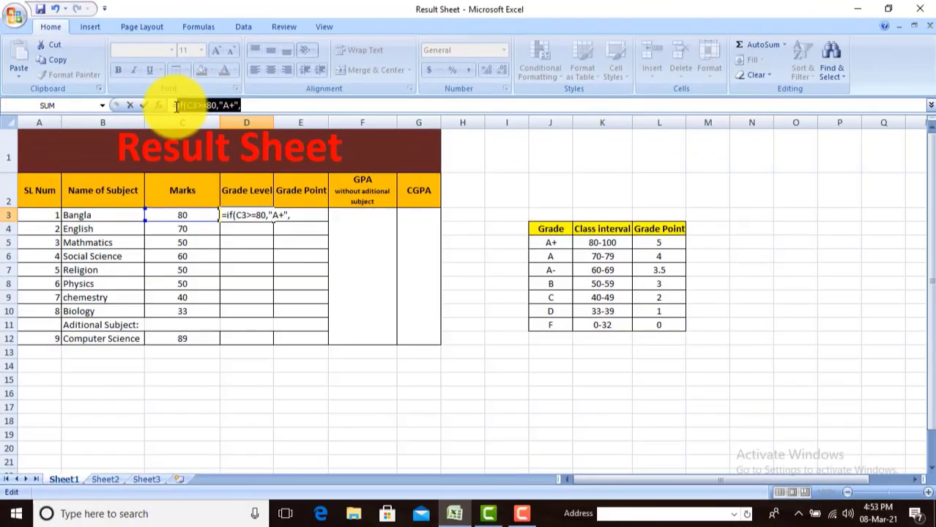
key("ctrl+c")
left_click(255, 103)
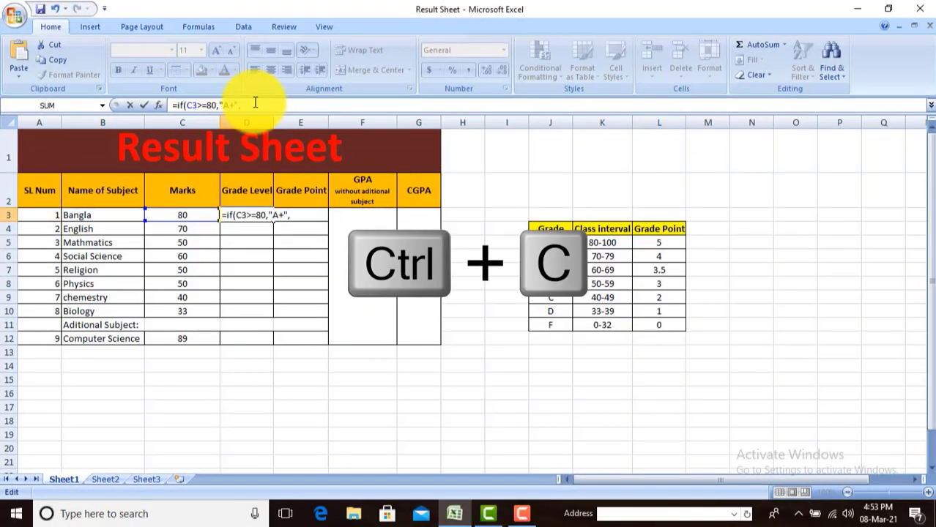
key("ctrl+v")
key("ctrl+v")
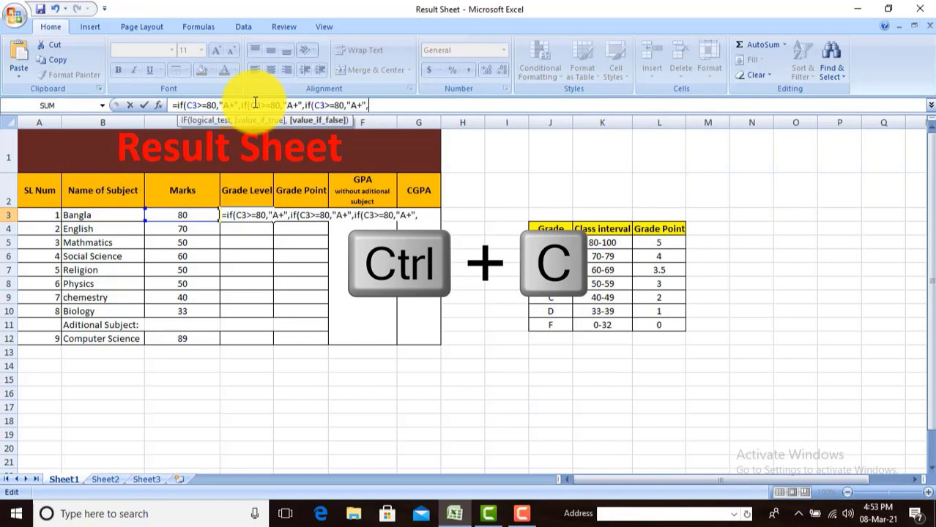
key("ctrl+v")
key("ctrl+v")
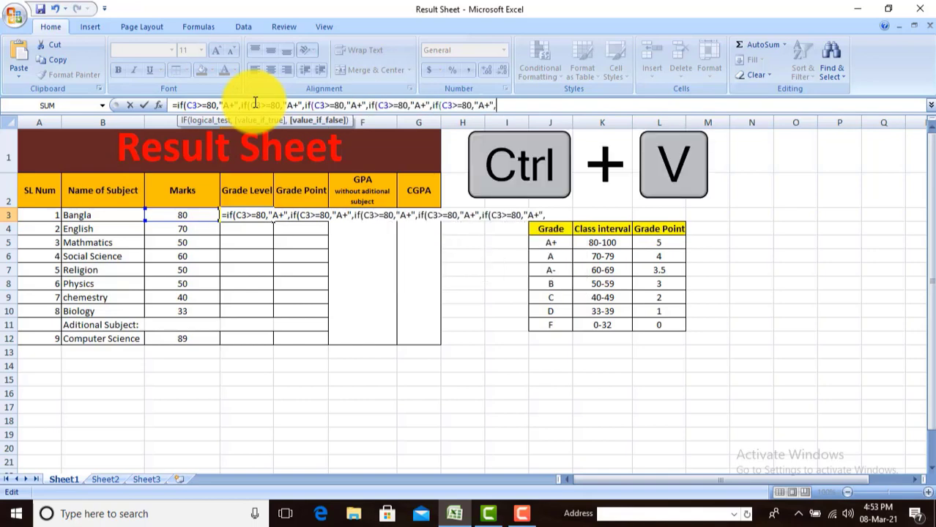
key("ctrl+v")
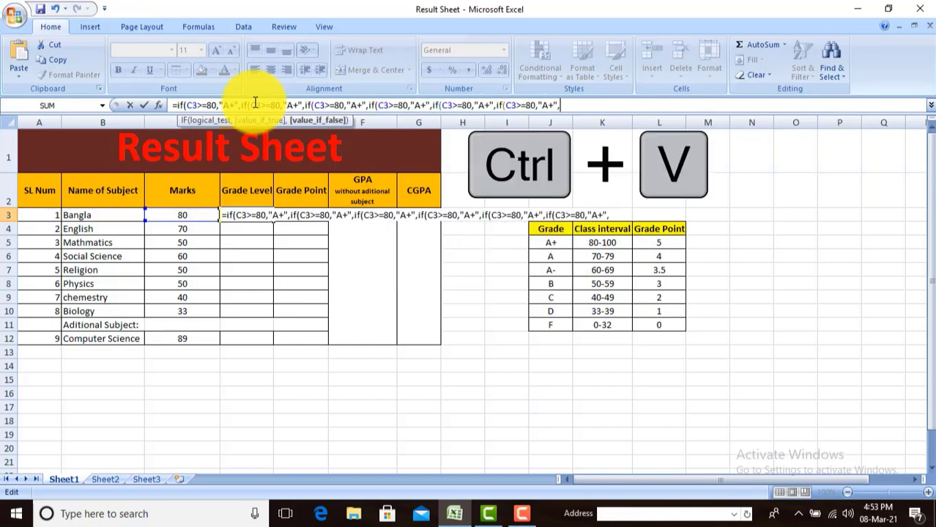
- Change the second nested IF in the D3 formula to test C3>=70 and return "A"
left_click(275, 109)
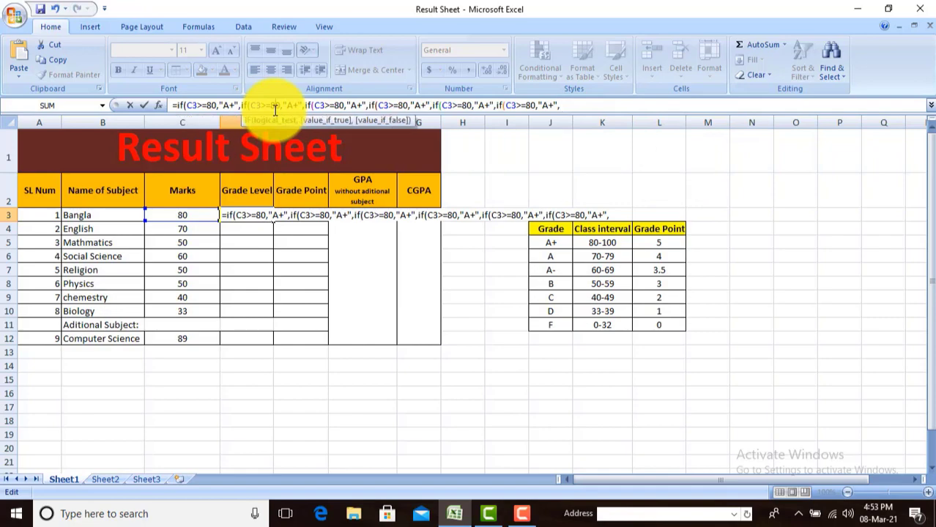
key("BackSpace")
type("7")
key("Right")
key("Right")
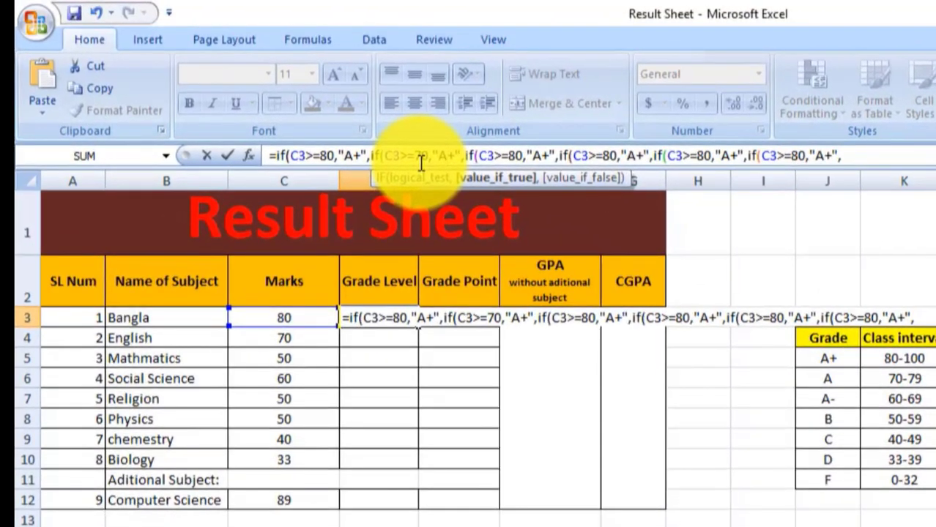
key("Right")
key("BackSpace")
key("Right")
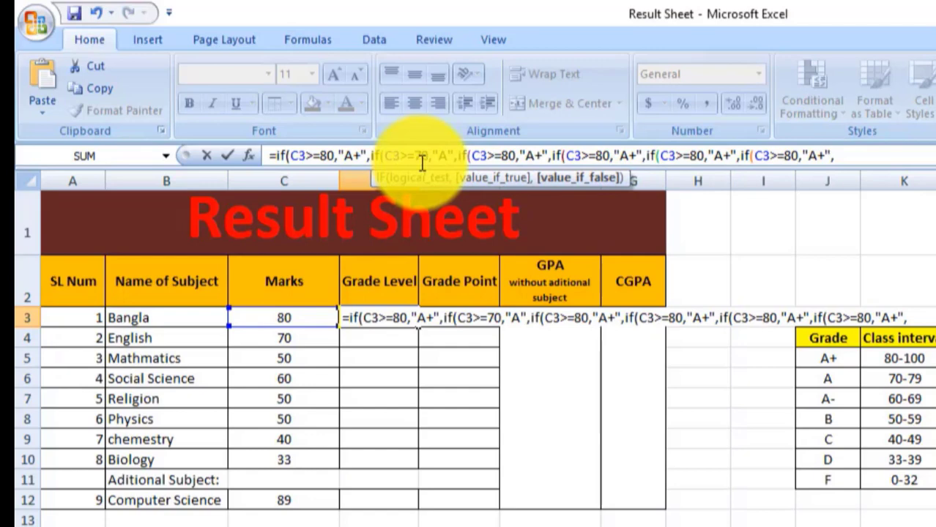
- Change the third nested IF in the D3 formula to test C3>=60 and return "A-"
left_click(515, 157)
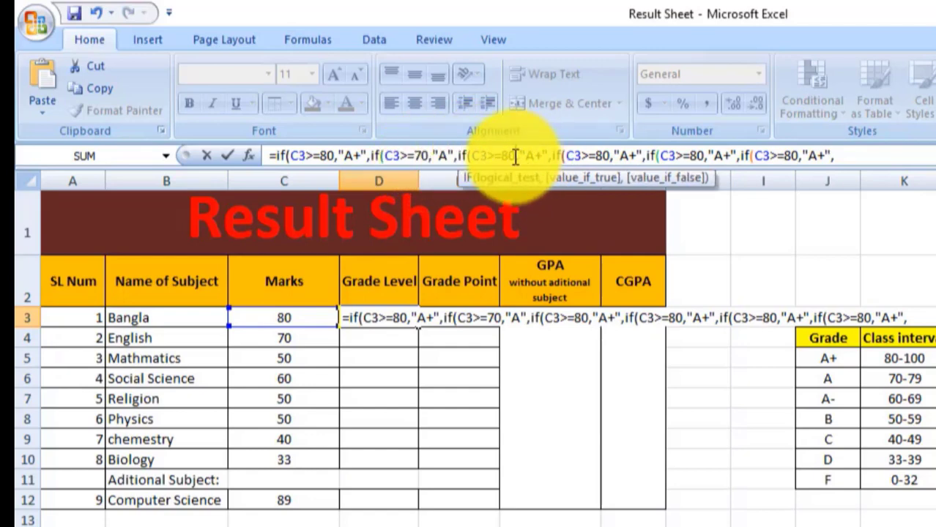
key("BackSpace")
type("6")
key("Right")
key("Right")
key("Right")
key("Right")
key("BackSpace")
type("-")
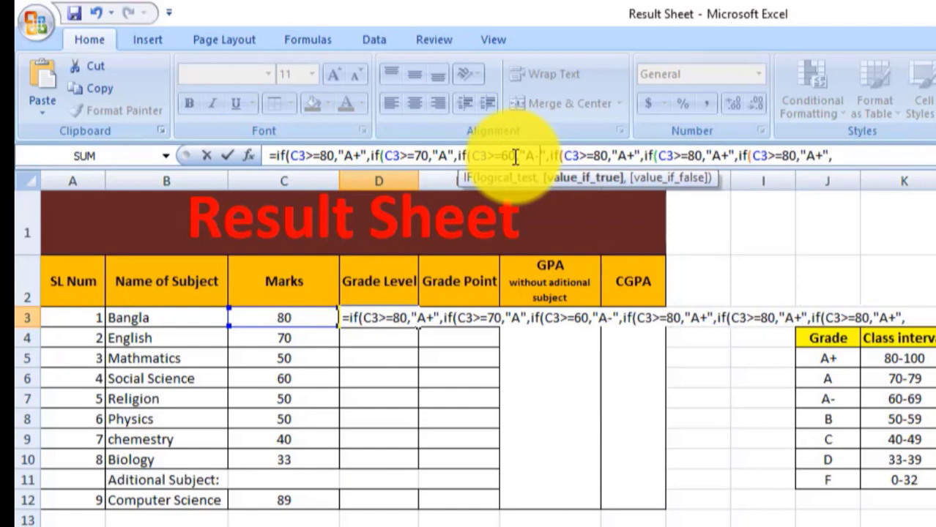
- Change the fourth nested IF in the D3 formula to test C3>=50 and return "B"
key("Right")
key("Right")
key("Right")
key("Right")
key("Right")
key("Right")
key("Right")
key("Right")
key("Right")
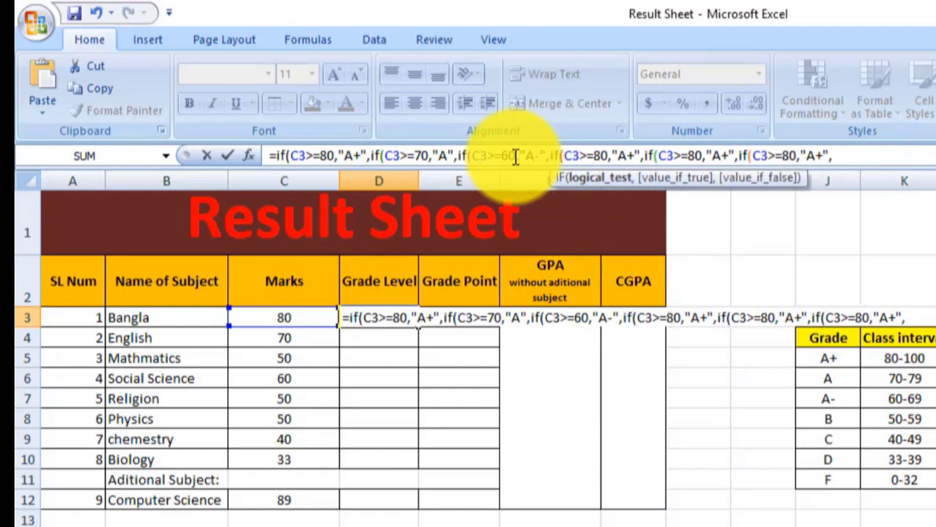
key("Delete")
type("5")
key("Right")
key("Right")
key("Right")
key("Right")
key("Right")
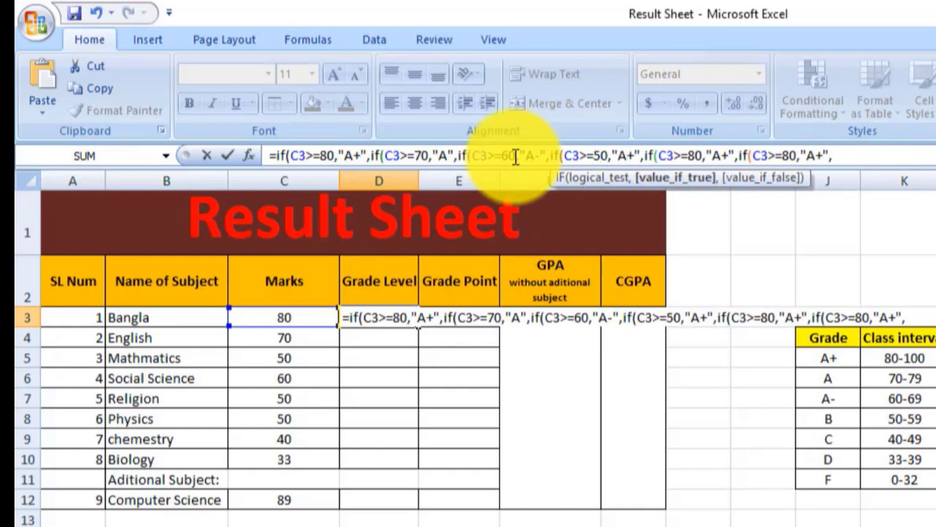
key("Delete")
key("Delete")
type("B")
- Change the fifth nested IF in the D3 formula to test C3>=40 and return "C"
key("Right")
key("Right")
key("Right")
key("Right")
key("Right")
key("Right")
key("Right")
key("Right")
key("Right")
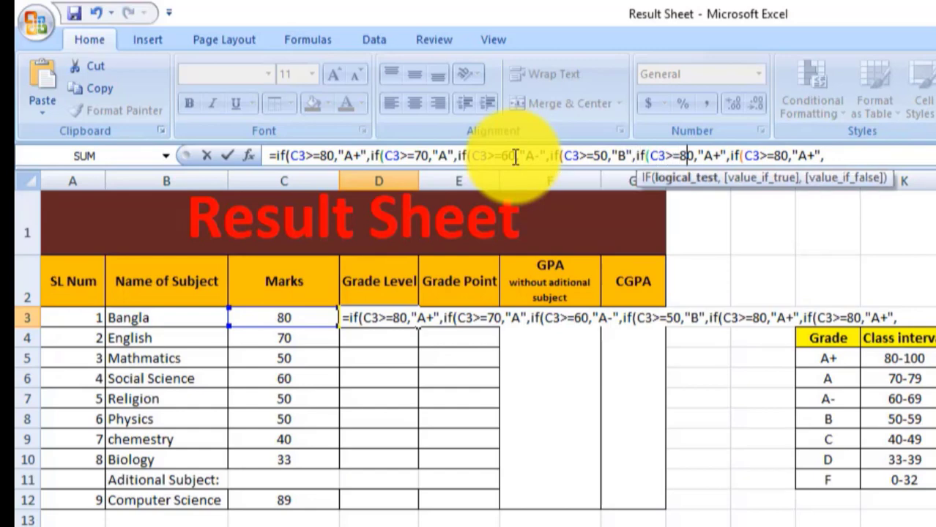
key("Delete")
type("4")
key("Right")
key("Right")
key("Right")
key("Delete")
key("Delete")
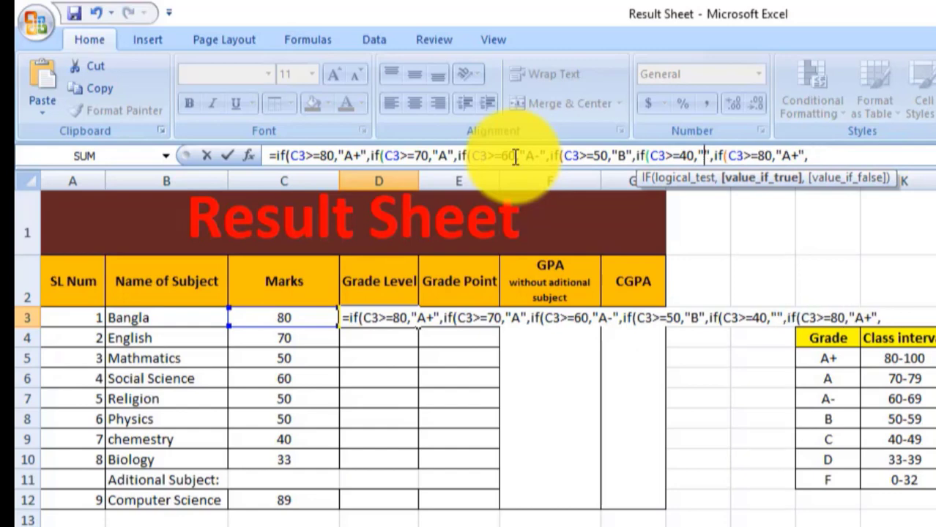
type("C")
- Change the sixth nested IF in the D3 formula to test C3>=33 and return "D"
key("Right")
key("Right")
key("Right")
key("Right")
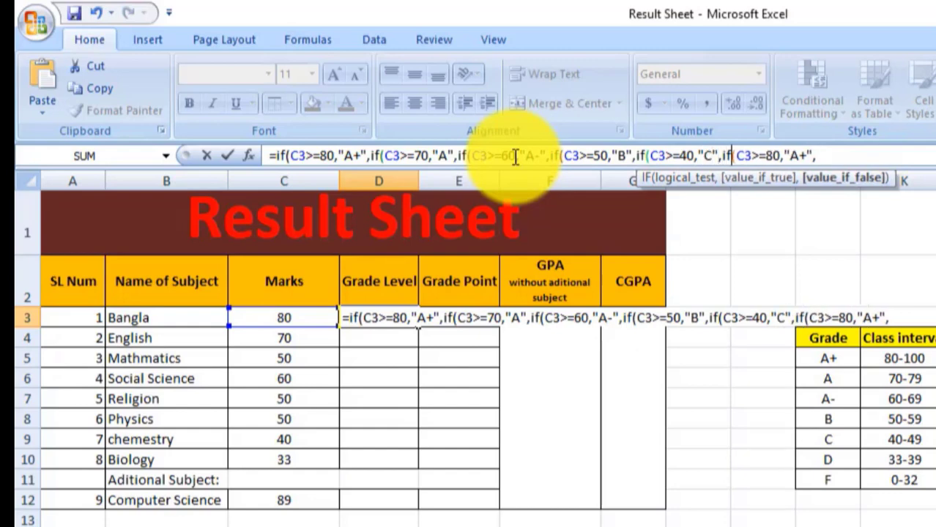
key("Right")
key("Right")
key("Right")
key("Right")
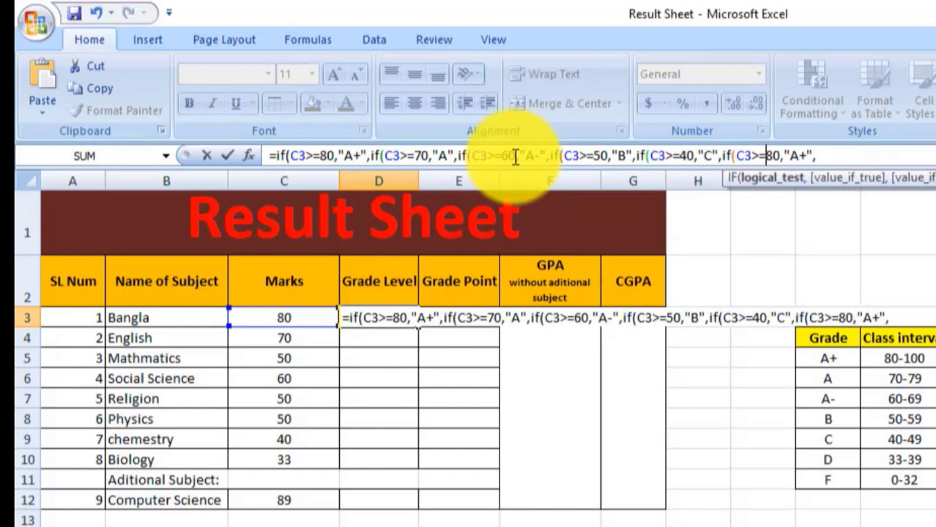
key("Delete")
key("Delete")
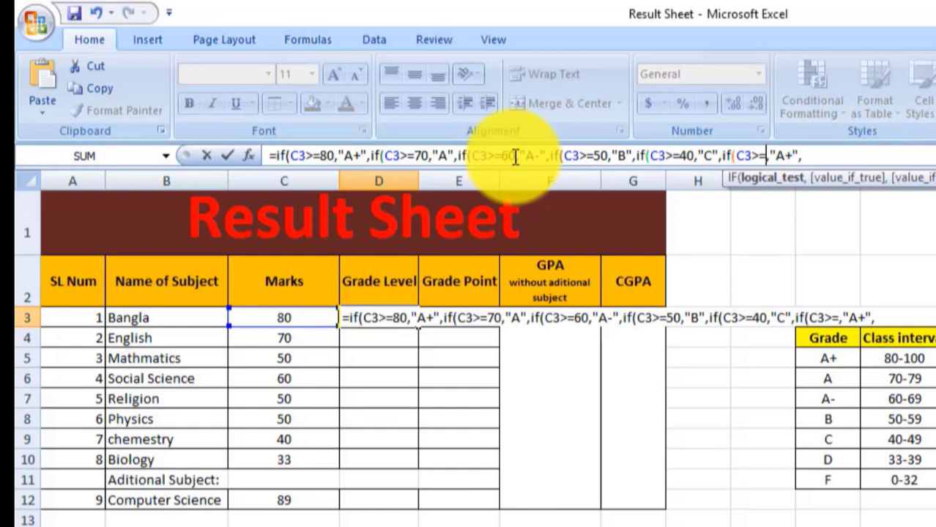
type("33")
key("Right")
key("Right")
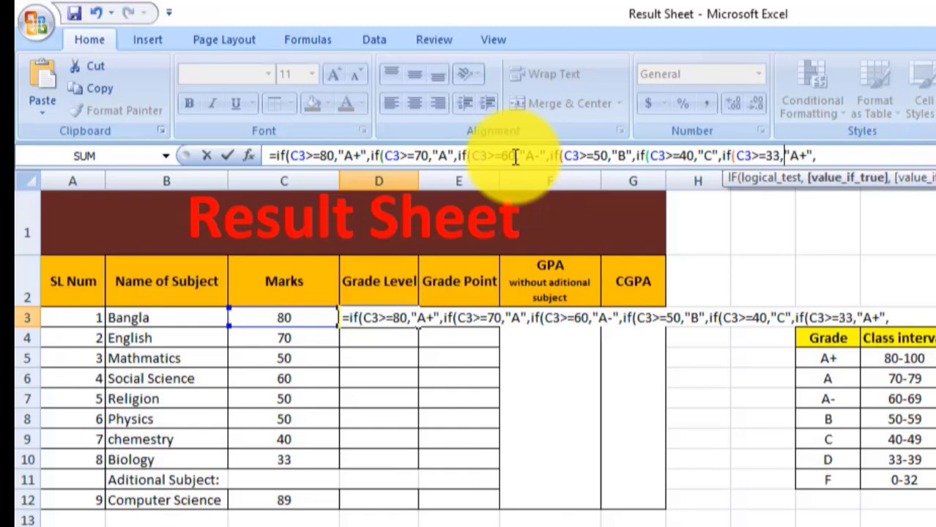
key("Delete")
key("Delete")
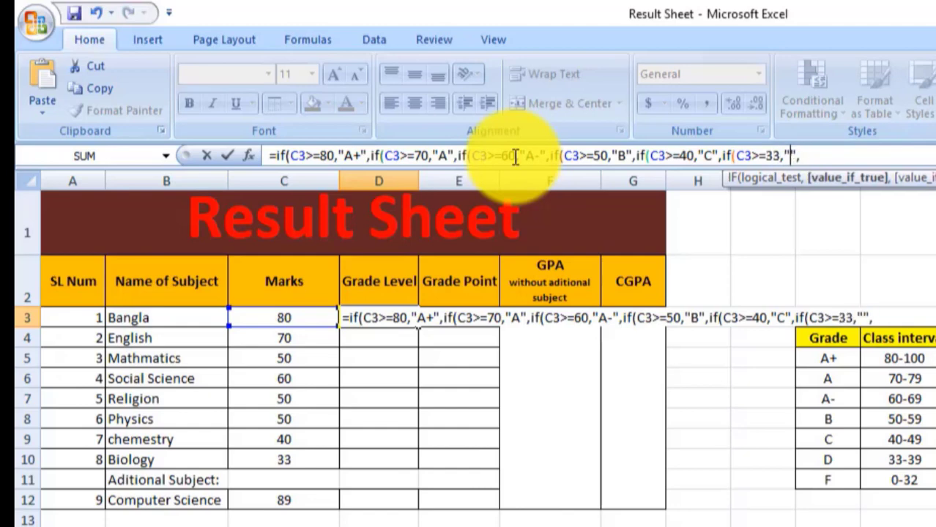
type("D")
key("Right")
key("Right")
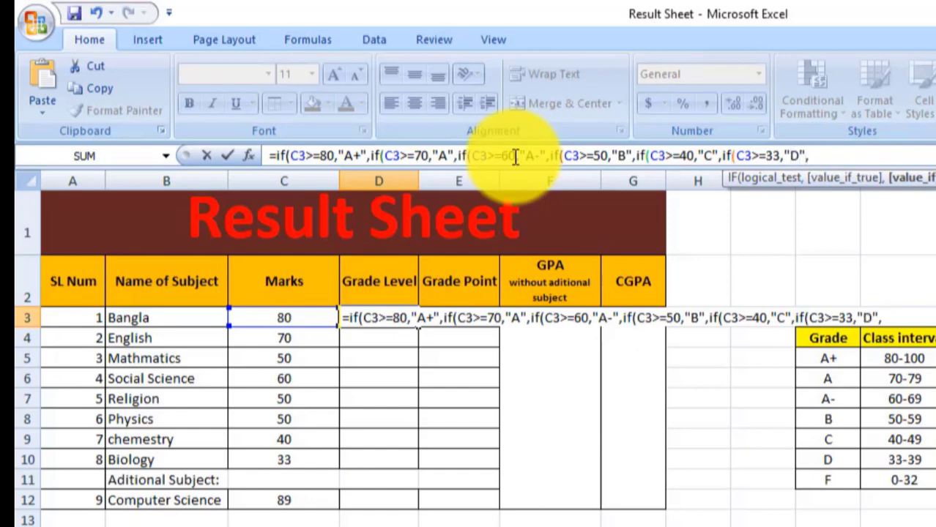
- Finish the D3 formula with "F" as the final false value, close all the nested IFs and enter it
type("\"F\"")
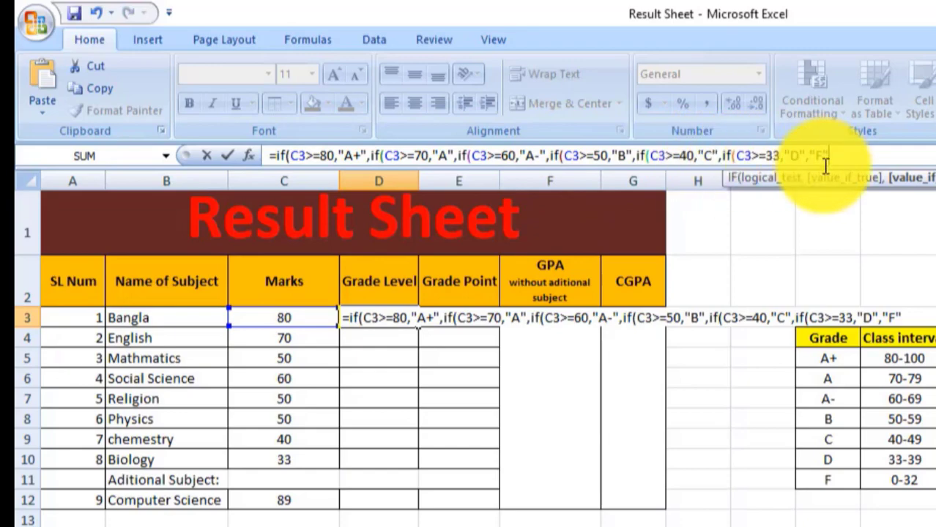
type(")))))")
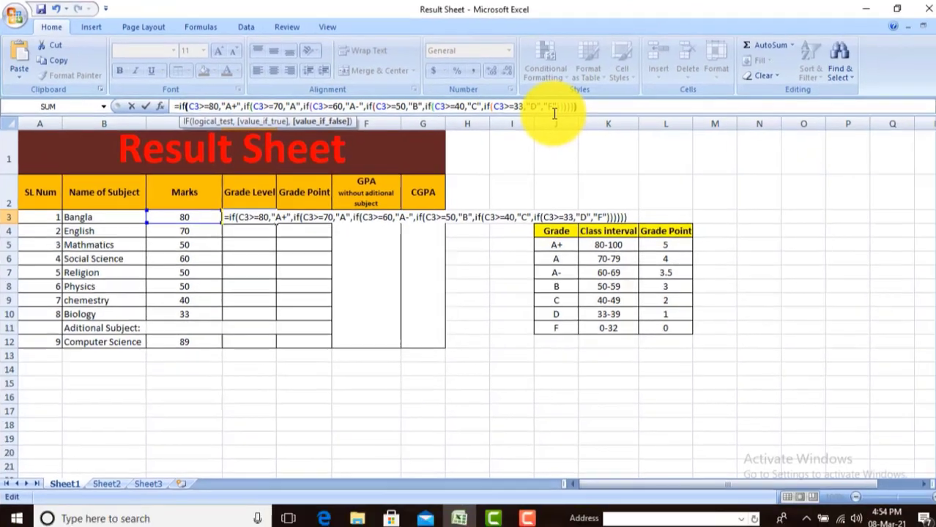
key("Return")
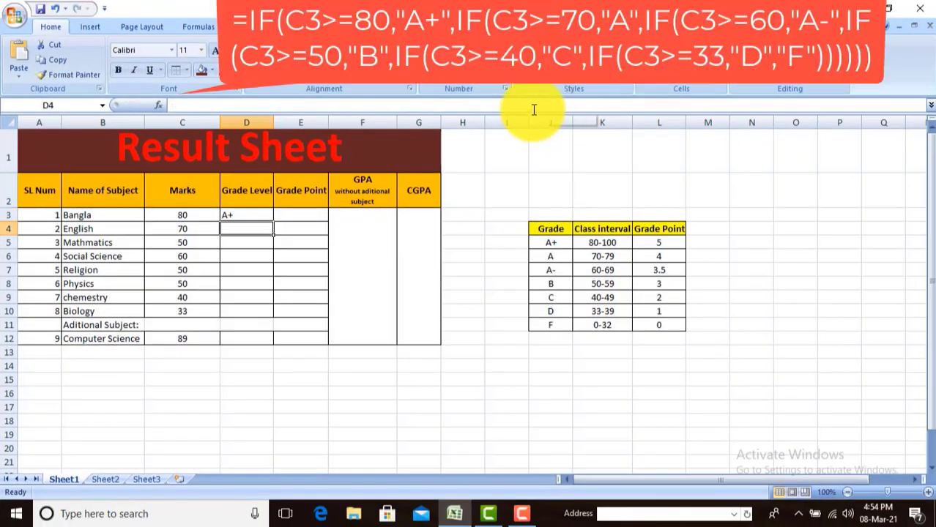
- Fill the grade level formula from D3 down to D12 and clear D11 in the additional subject heading row
left_click(249, 211)
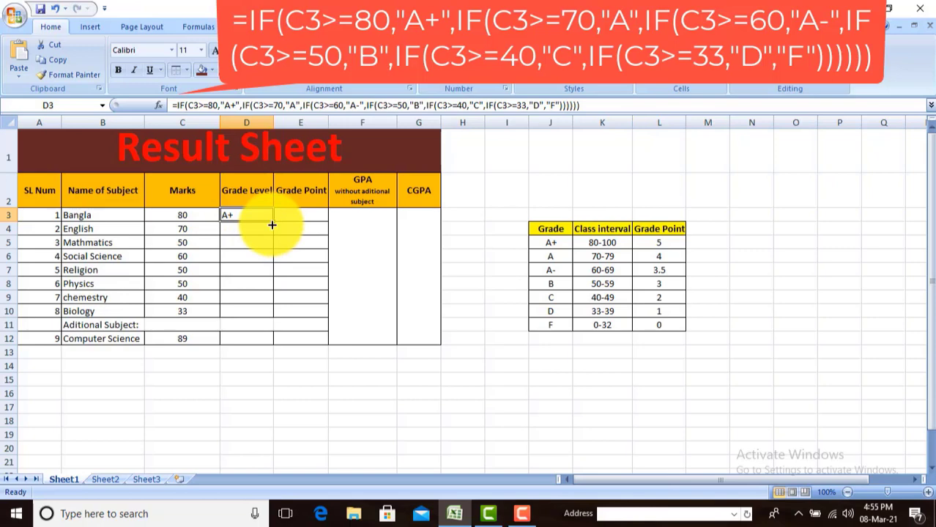
left_click_drag(272, 225, 278, 316)
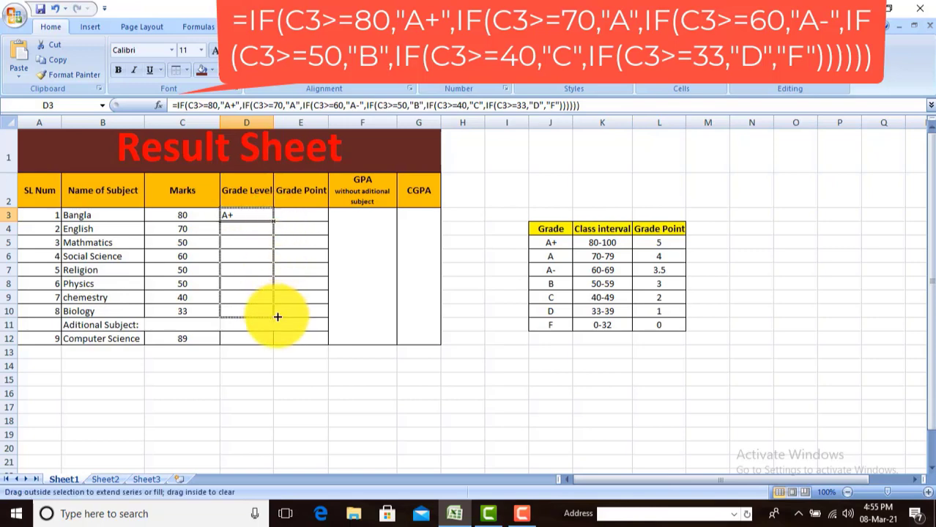
left_click_drag(277, 316, 272, 347)
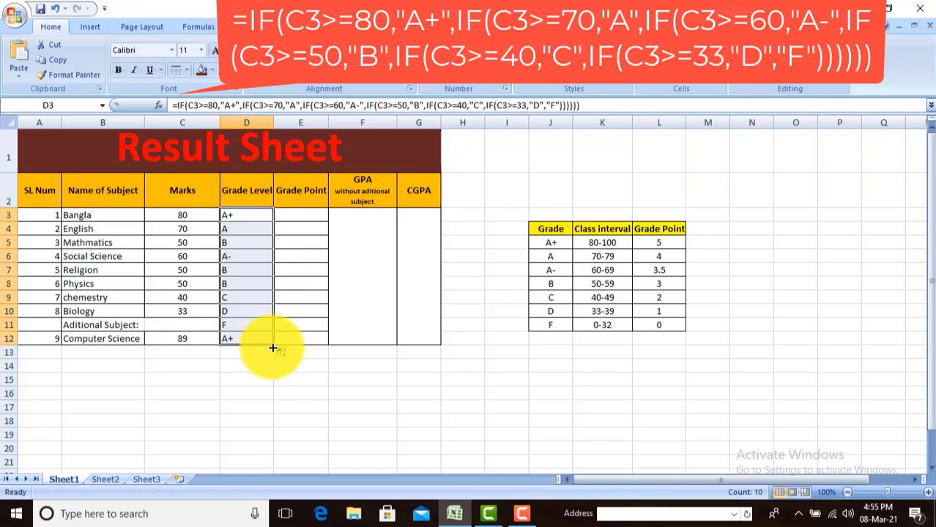
left_click(277, 365)
- Begin the grade point formula in E3 with =IF(C3>=80,5, using the Bangla marks cell as reference
left_click(300, 214)
type("=")
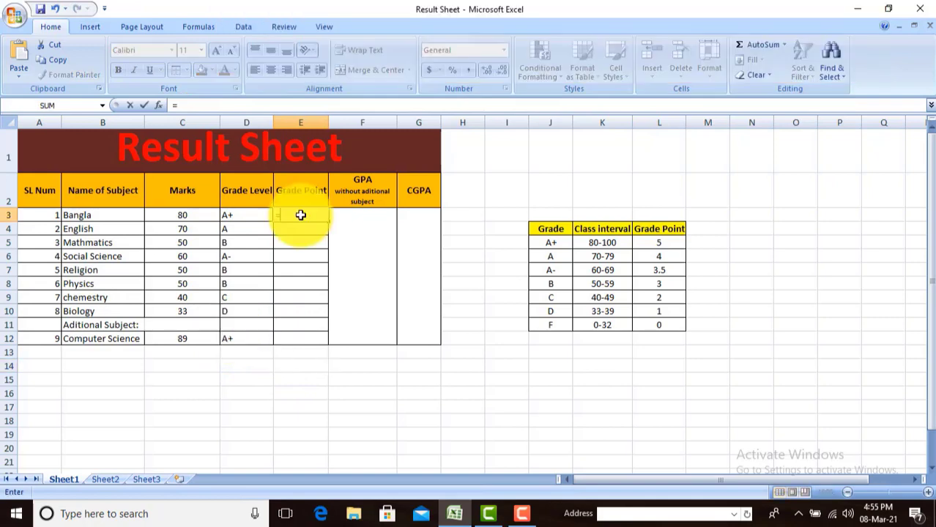
type("I")
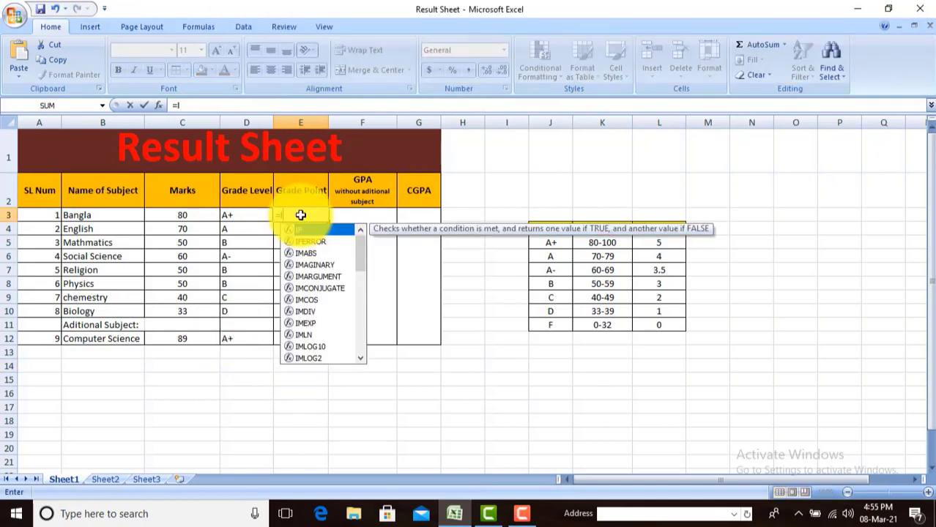
type("F(")
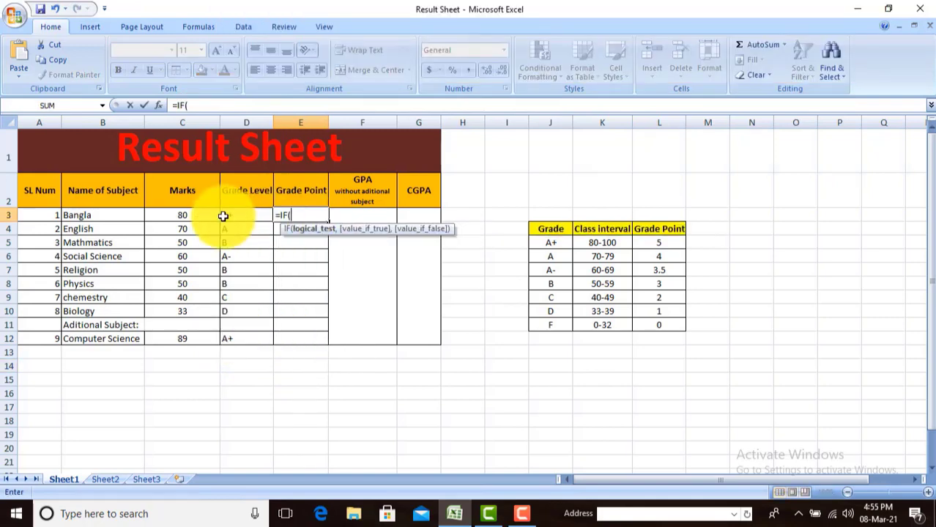
left_click(194, 215)
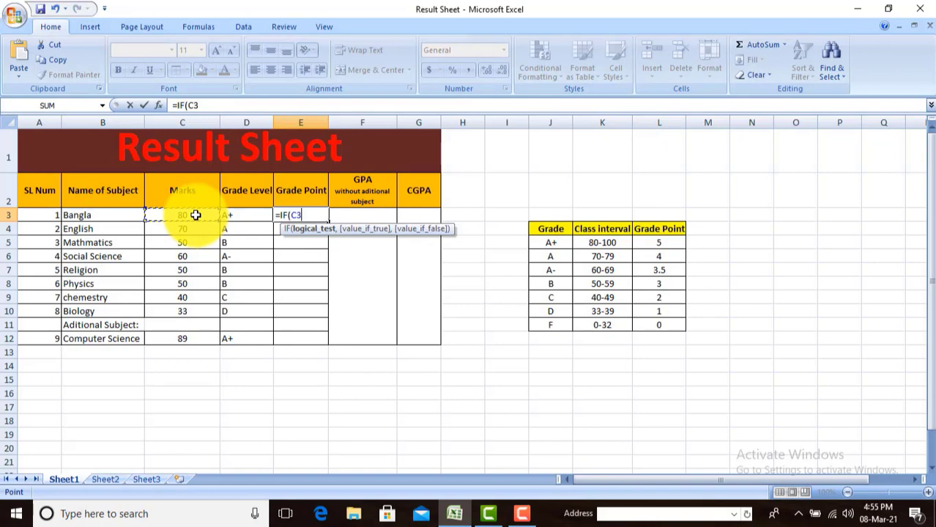
type(">=80,")
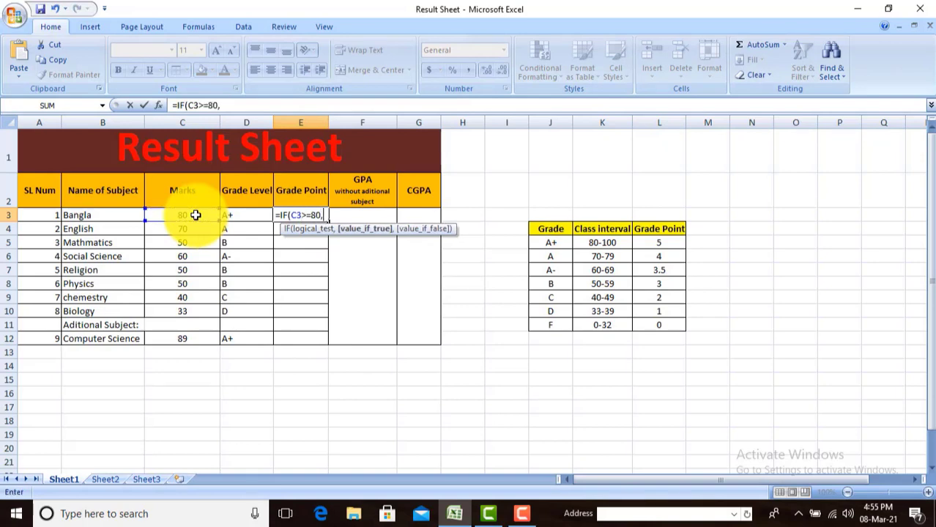
type("5,")
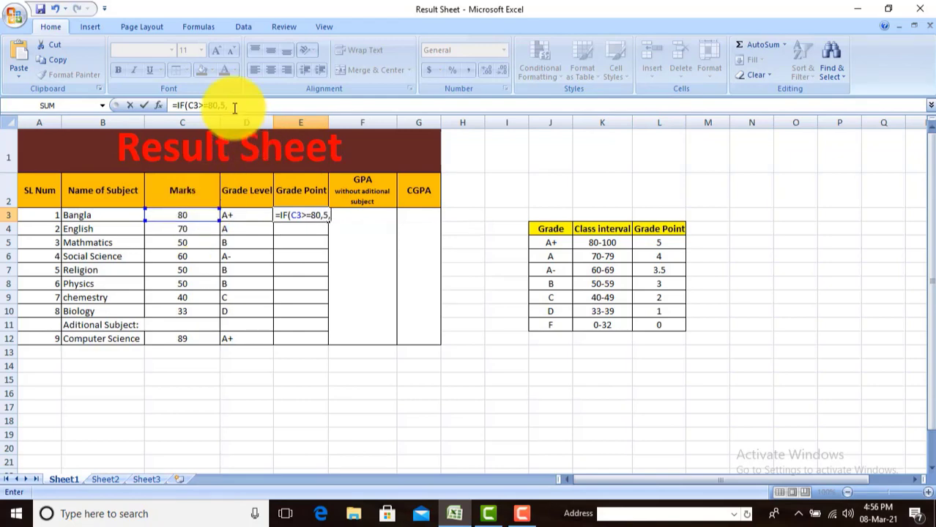
- Copy the IF(C3>=80,5, segment and repeat it in the E3 formula until it holds six nested IFs
left_click_drag(224, 106, 180, 106)
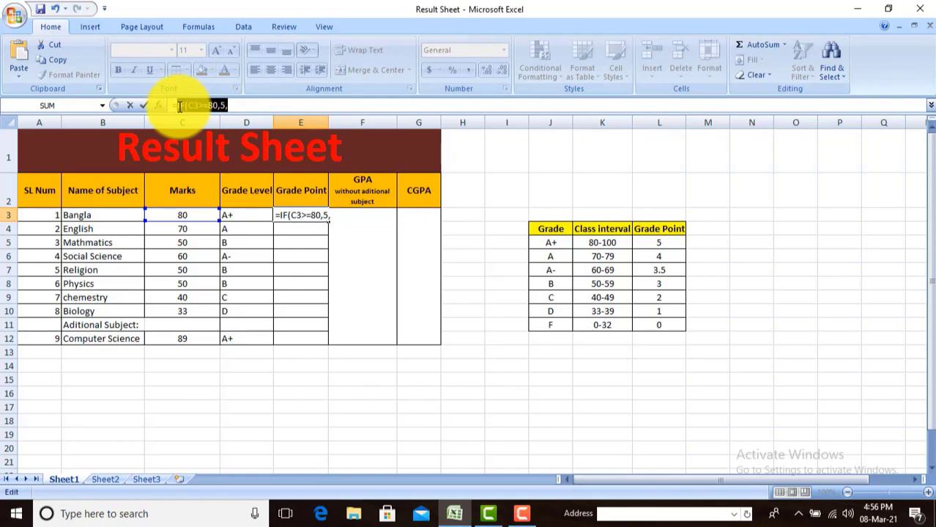
key("ctrl+v")
key("ctrl+v")
key("ctrl+v")
key("ctrl+v")
key("ctrl+v")
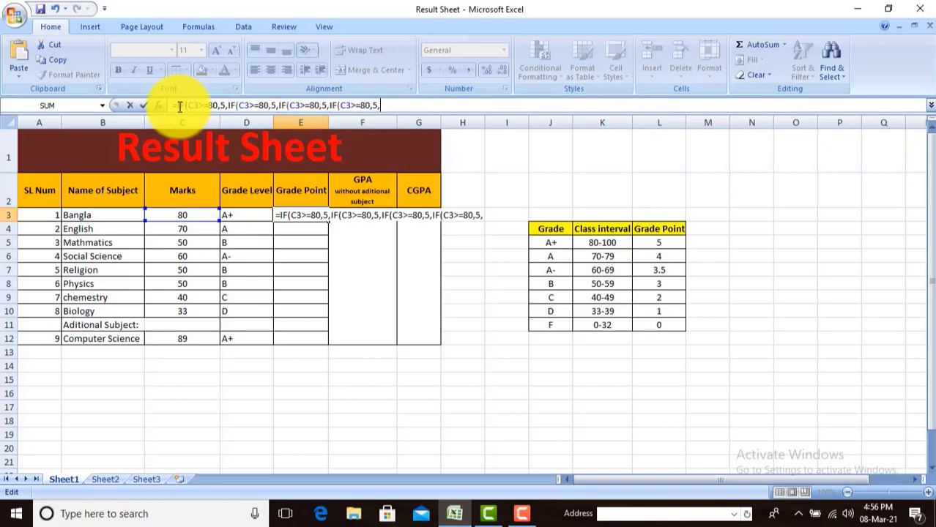
type("IF(C3>=80,5,")
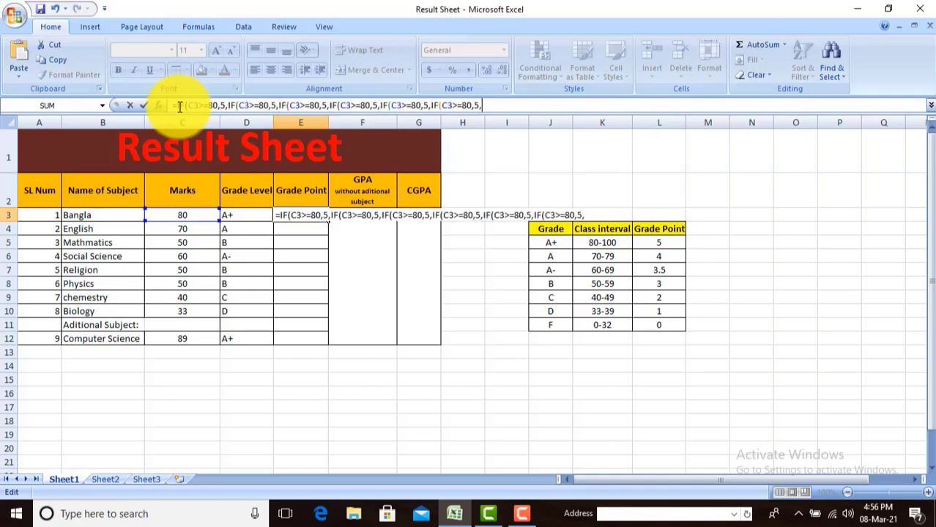
- Change the second nested IF in the E3 formula to test C3>=70 and return 4
left_click(266, 104)
key("BackSpace")
type("7")
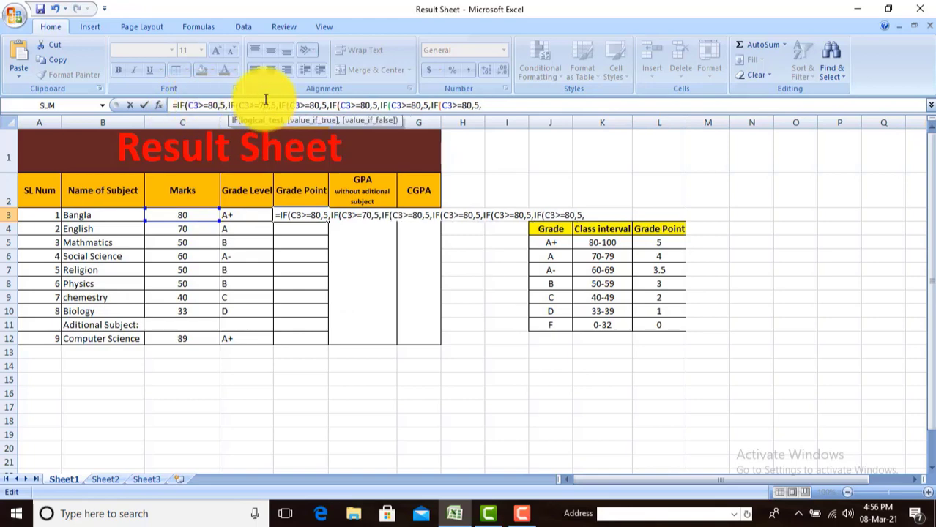
left_click(275, 102)
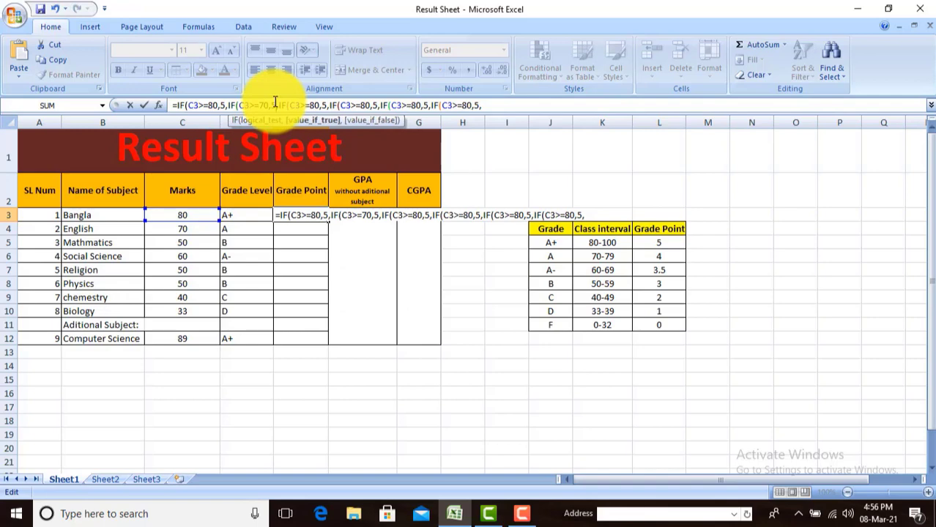
key("BackSpace")
type("4")
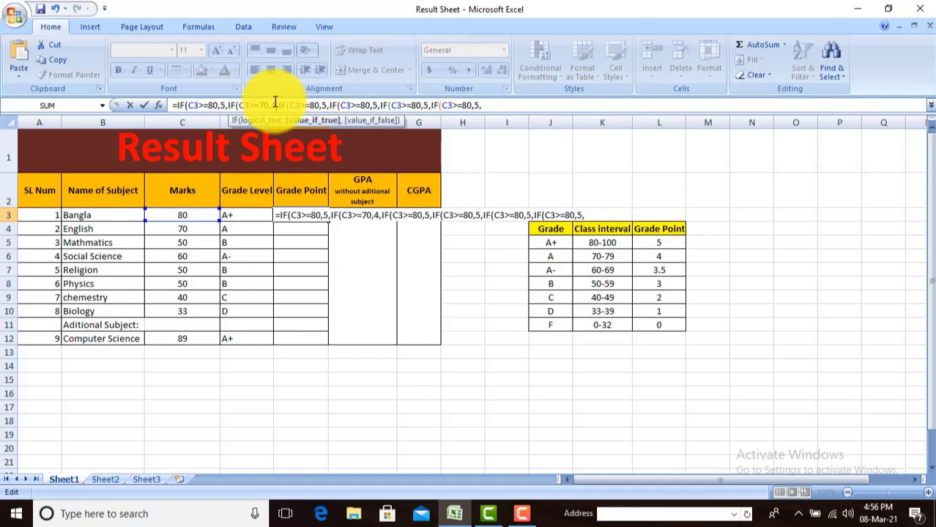
- Change the third nested IF in the E3 formula to test C3>=60 and return 3.5
left_click(316, 105)
key("BackSpace")
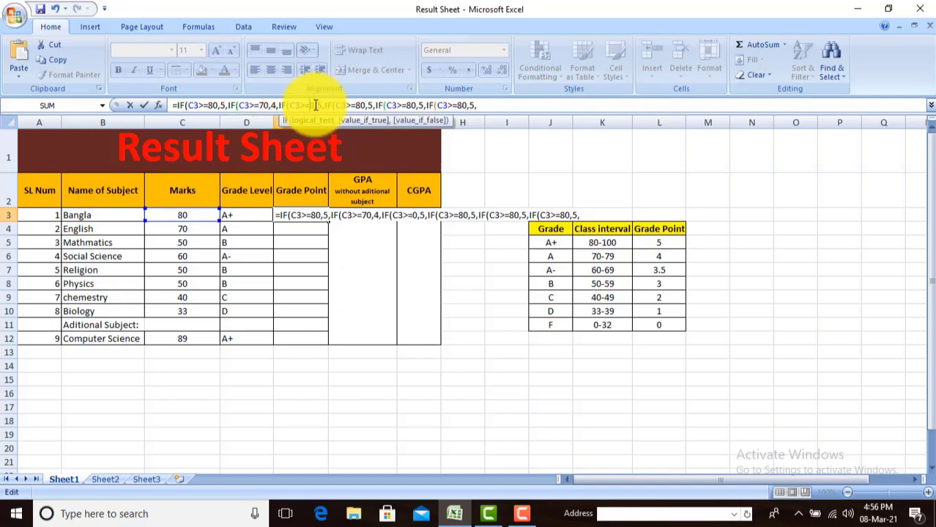
type("6")
left_click(324, 105)
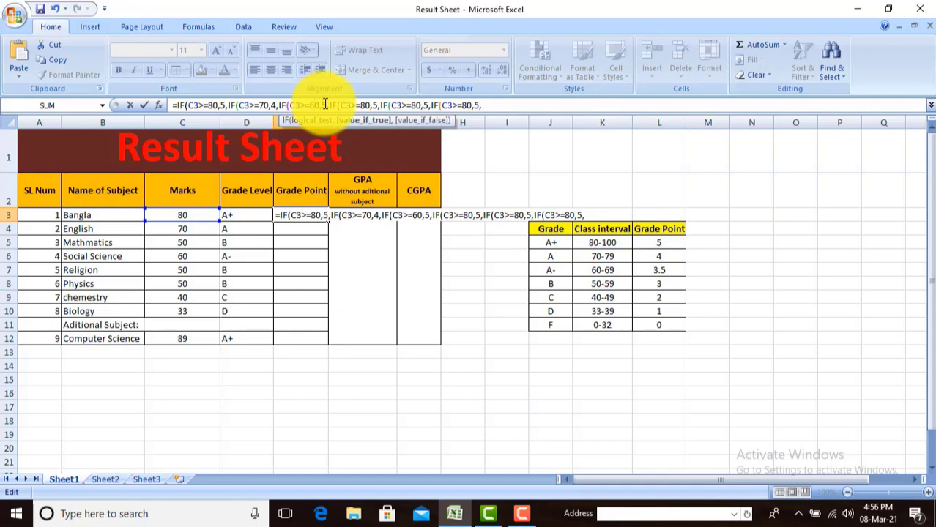
key("BackSpace")
type("3.5")
- Change the fourth nested IF in the E3 formula to test C3>=50 and return 3
left_click(372, 105)
key("BackSpace")
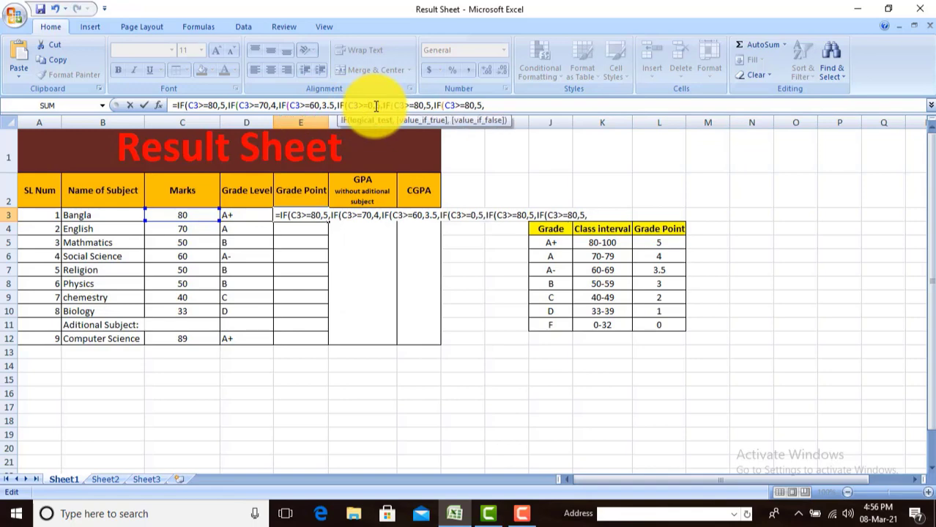
type("5")
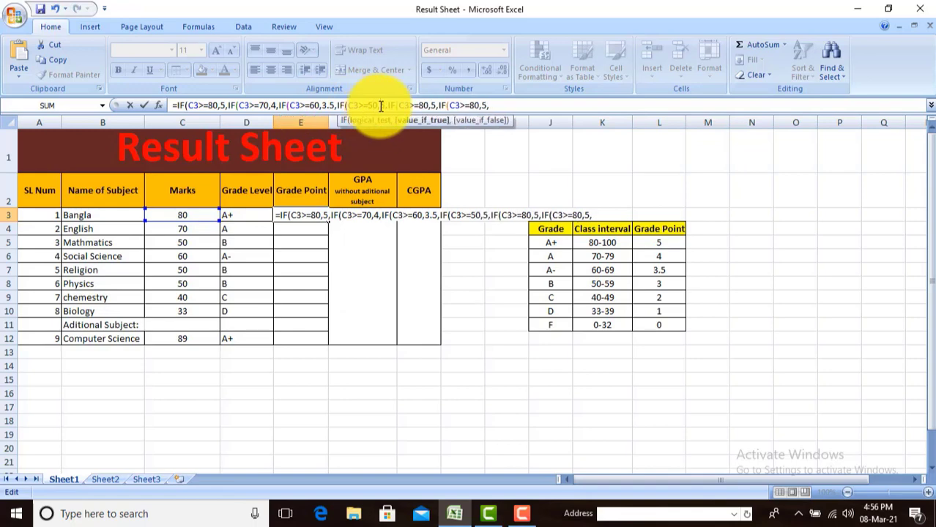
left_click(382, 105)
key("BackSpace")
type("3")
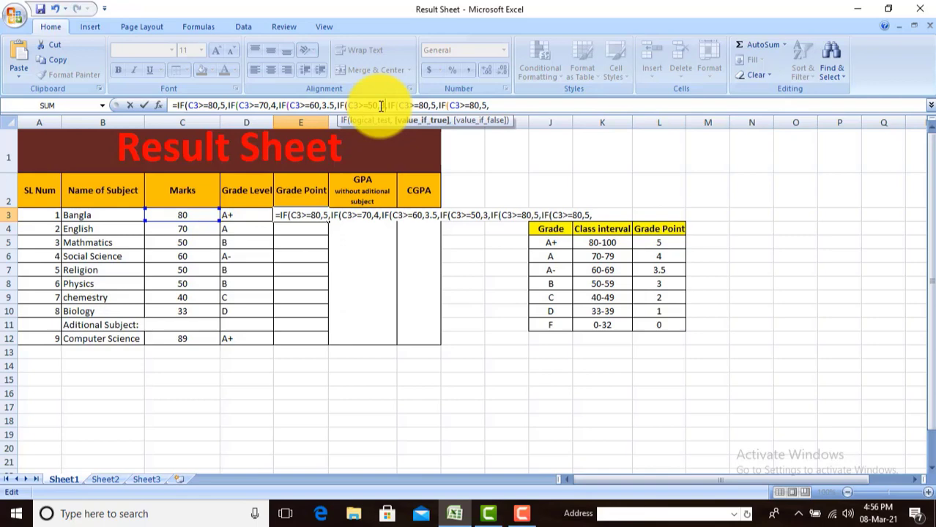
- Change the fifth nested IF in the E3 formula to test C3>=40 and return 2
left_click(423, 104)
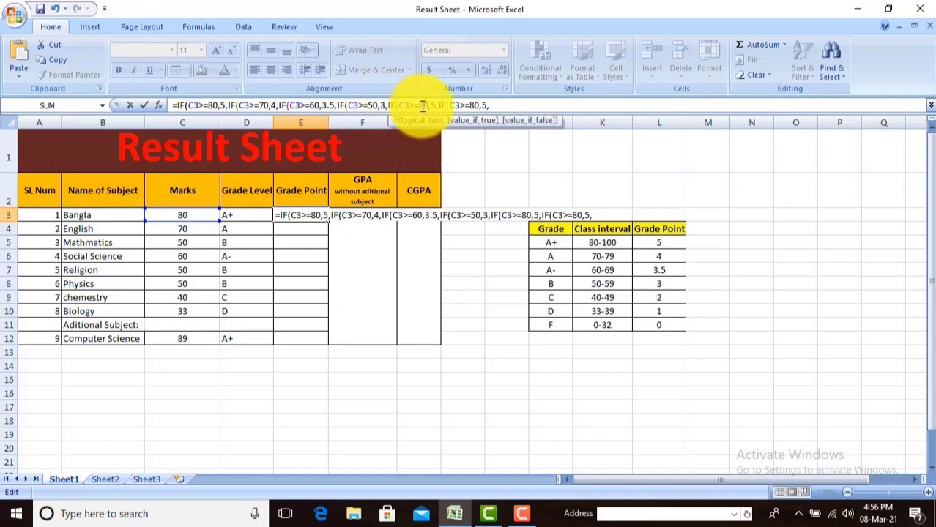
key("BackSpace")
type("4")
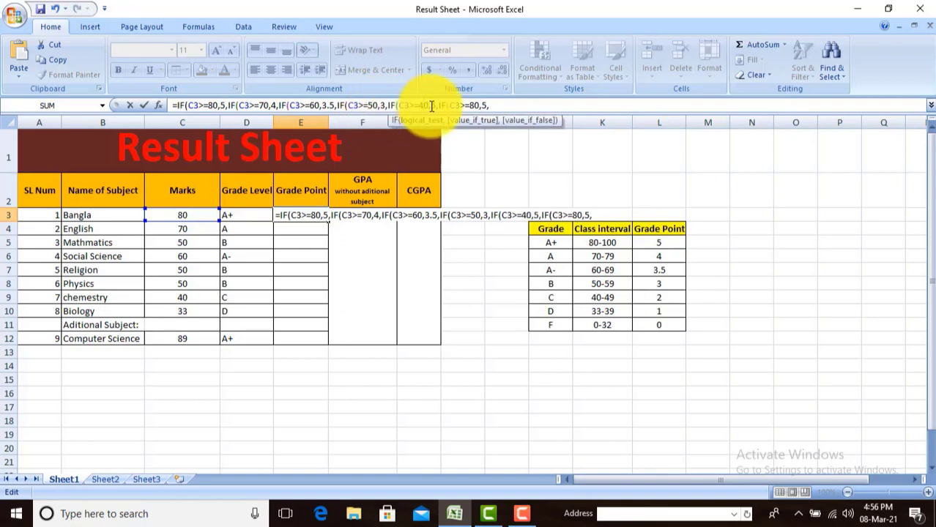
left_click(432, 104)
key("BackSpace")
type("2")
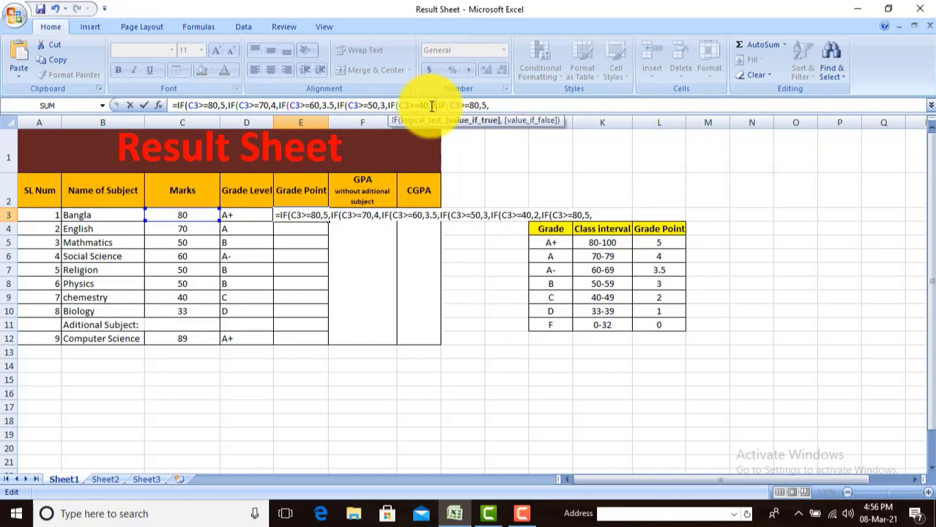
- Change the sixth nested IF in the E3 formula to test C3>=33 and return 1
left_click(476, 105)
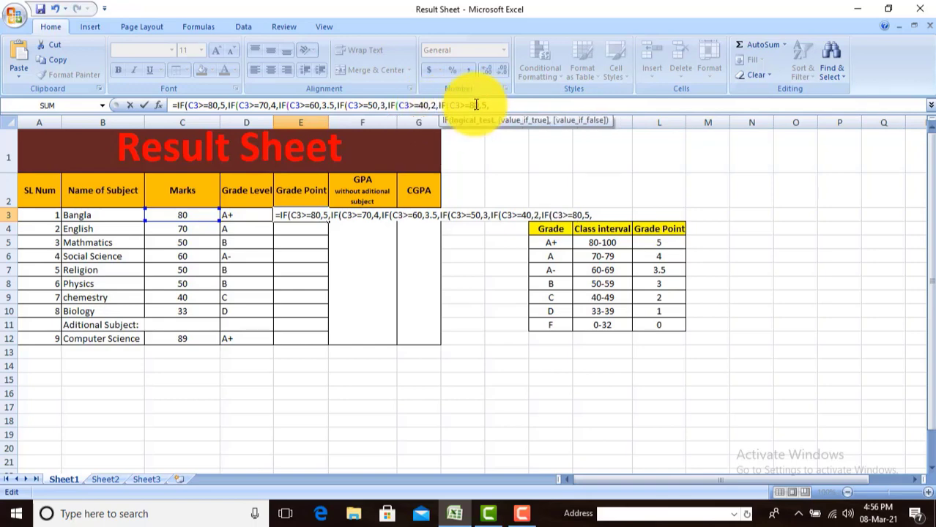
key("BackSpace")
key("BackSpace")
type("33")
left_click(482, 106)
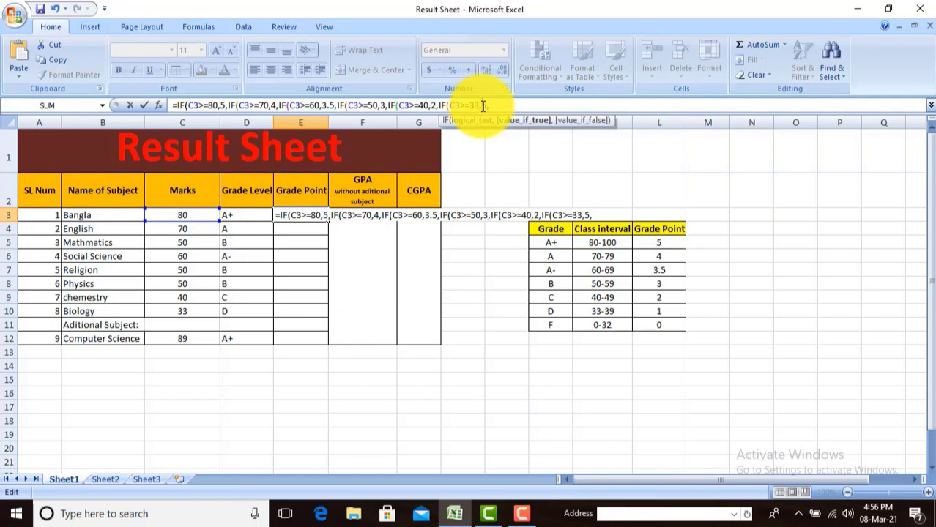
key("Delete")
type("0")
key("BackSpace")
type("1")
key("Right")
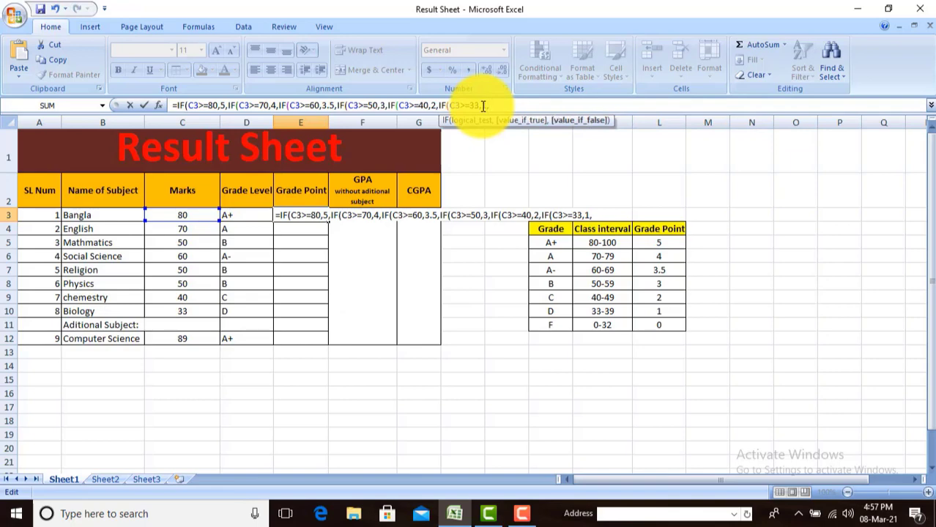
- Finish the E3 formula with 0 as the final fallback and its closing parentheses, and fill it down through E10
type("0")
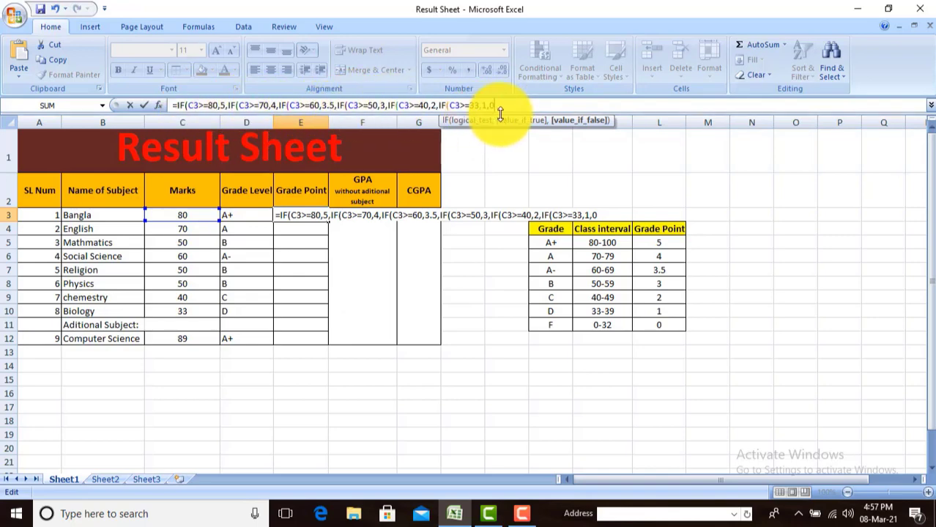
type(")))))")
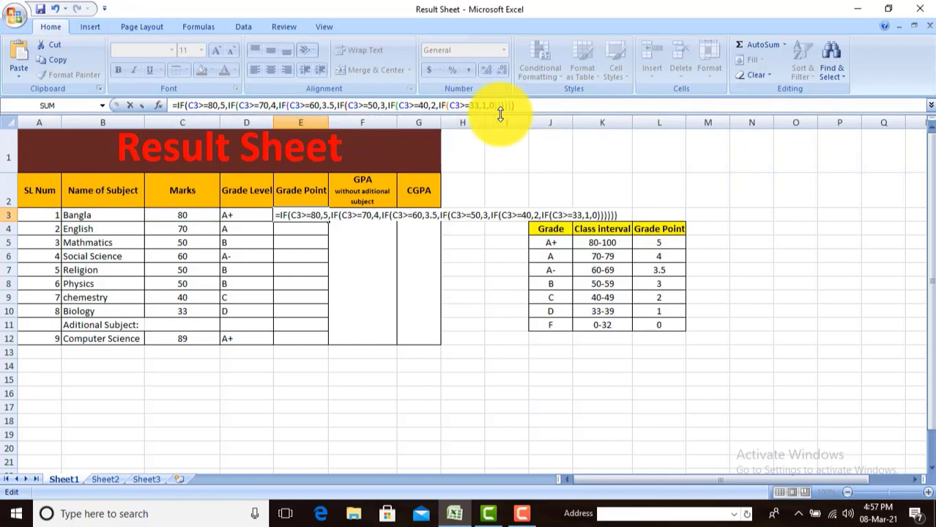
key("Return")
left_click(303, 213)
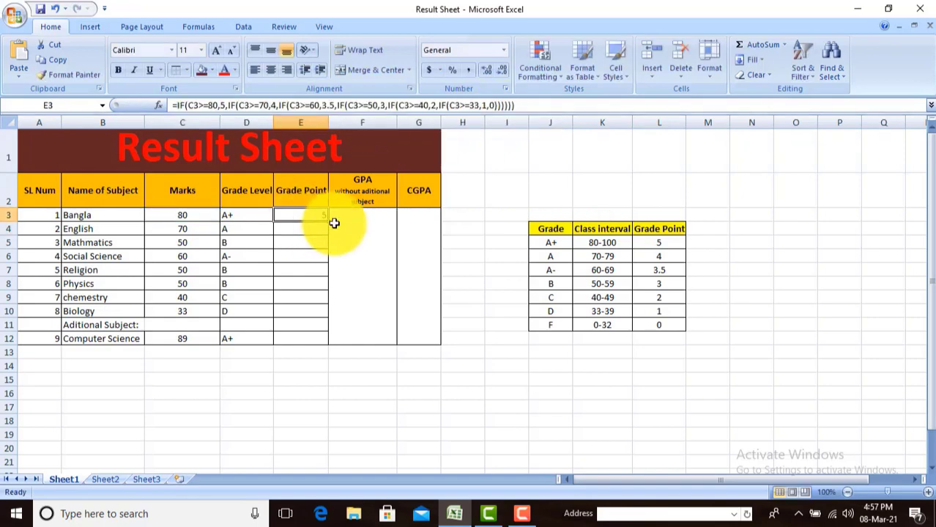
double_click(328, 224)
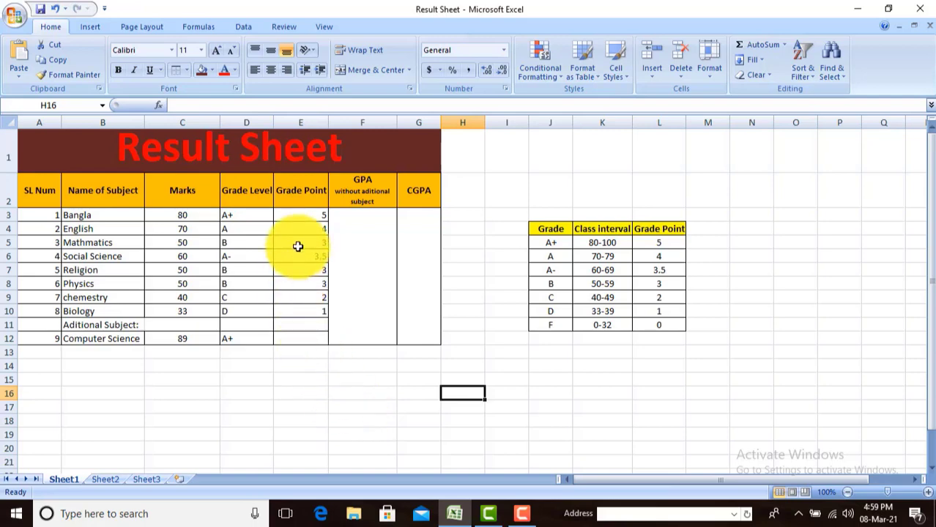
- Copy the grade point formula from E3 into E12 for Computer Science
left_click(301, 214)
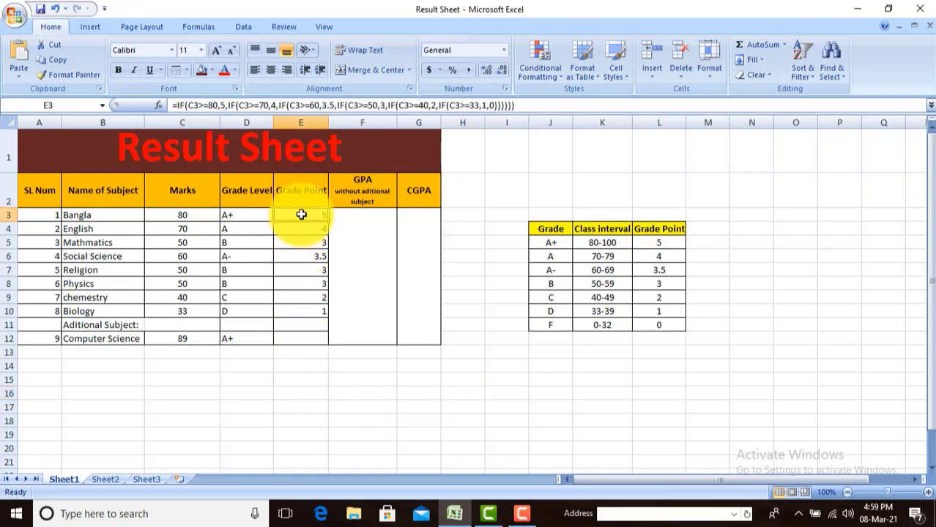
key("ctrl+c")
left_click(308, 337)
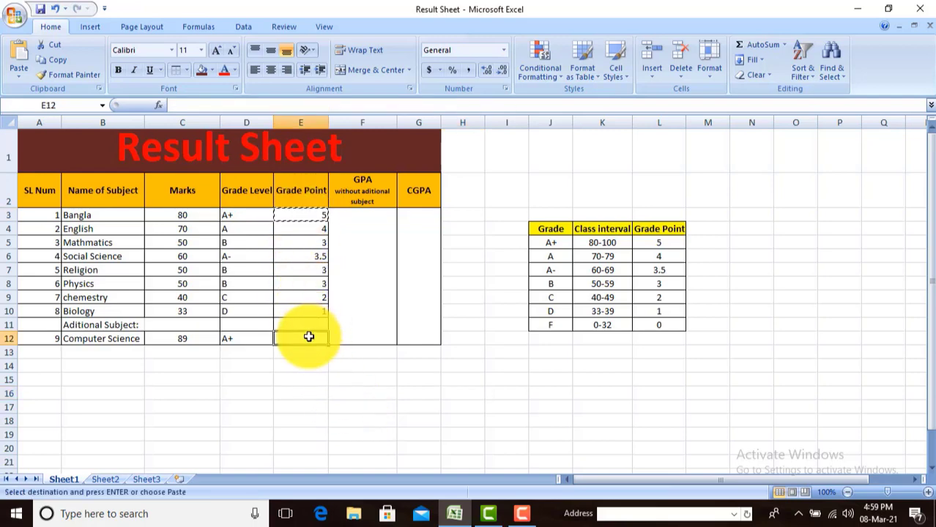
key("ctrl+v")
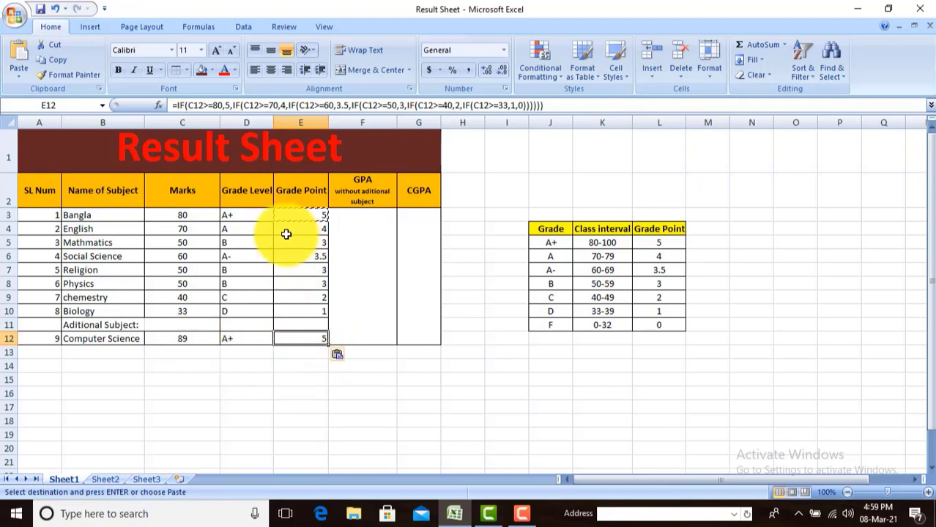
- Change the E12 formula to return 3 for C12>=80, 2 for C12>=70 and 1.5 for C12>=60
left_click(232, 107)
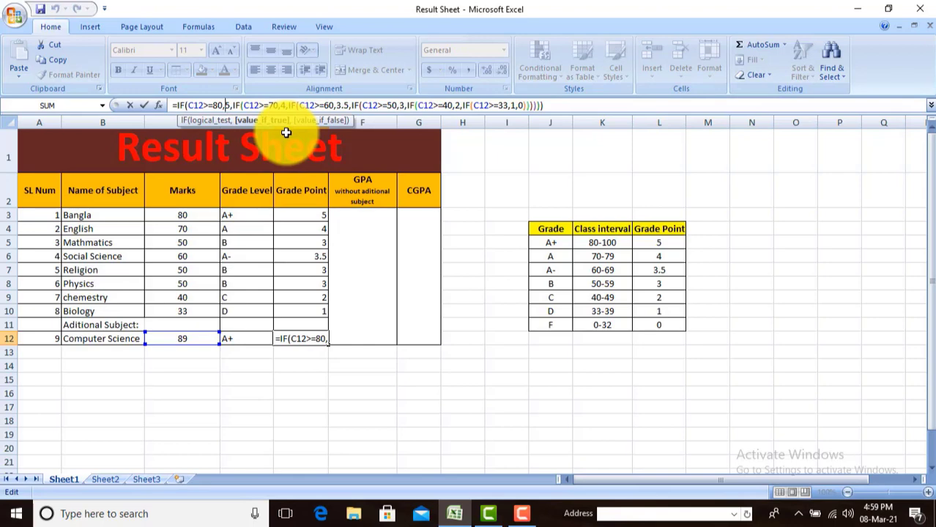
key("Delete")
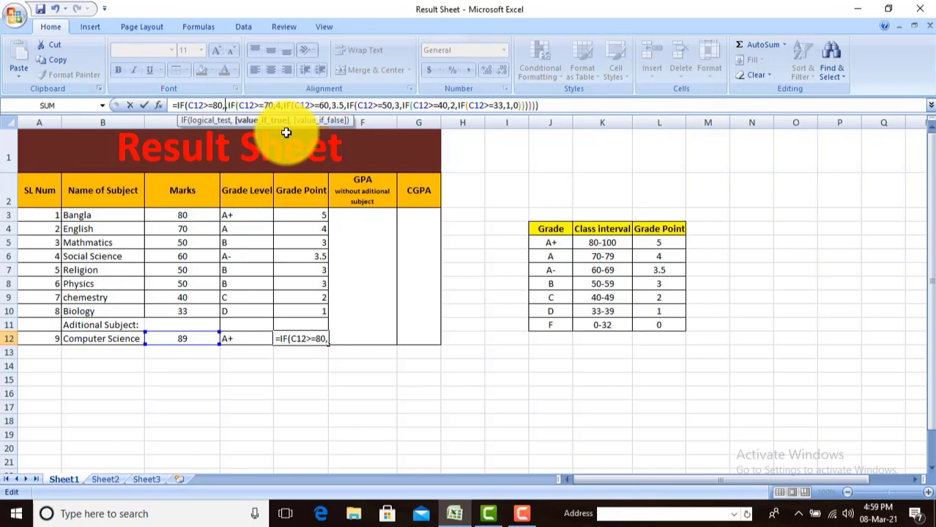
type("3")
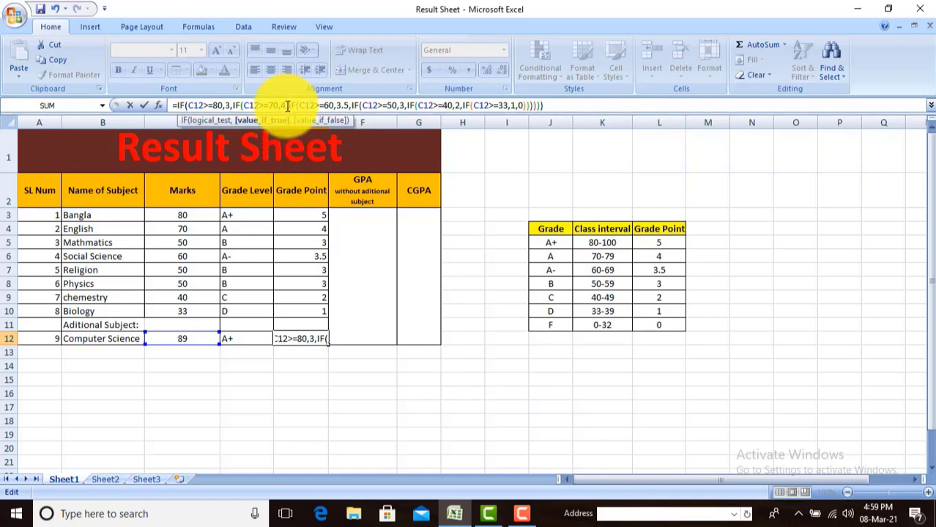
left_click(282, 106)
key("Delete")
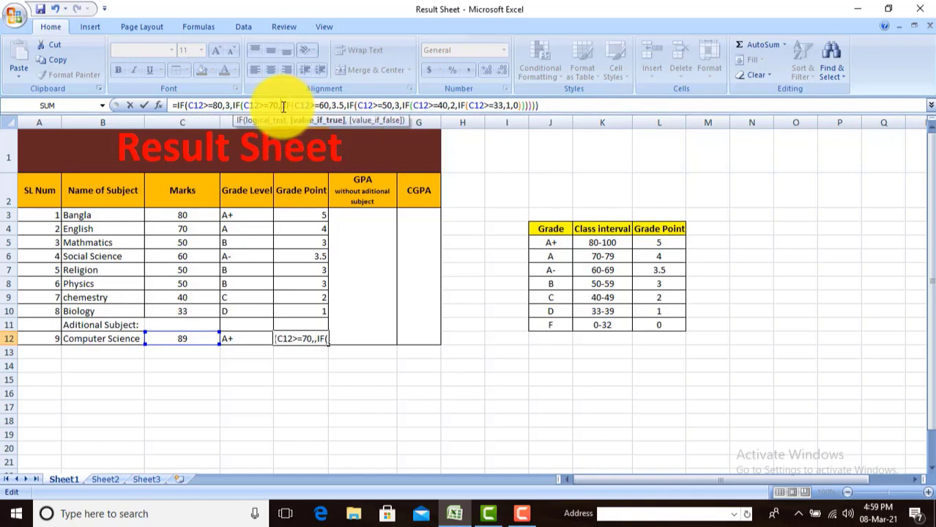
type("2")
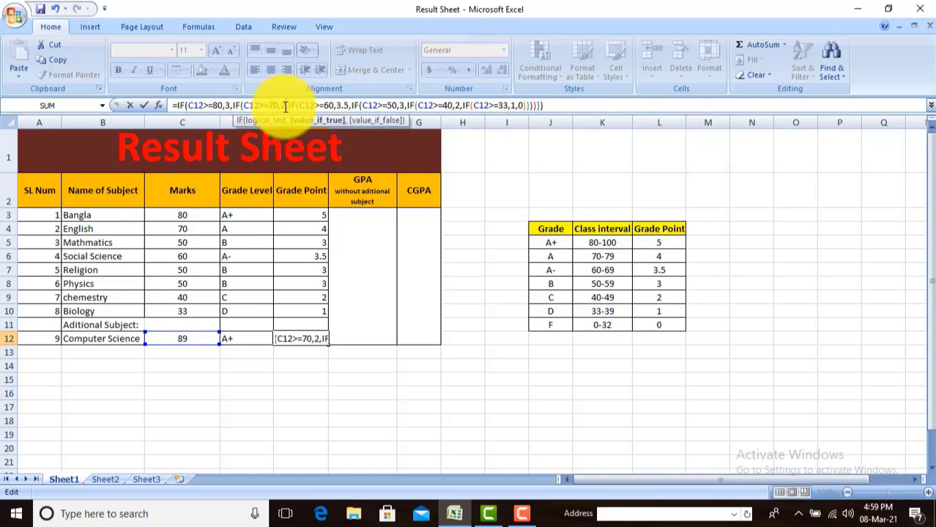
left_click(337, 105)
key("Delete")
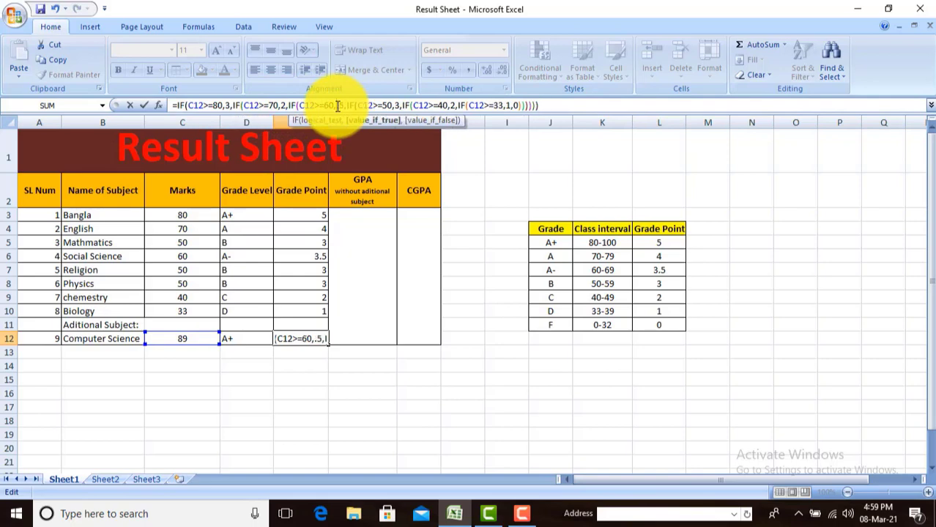
type("1")
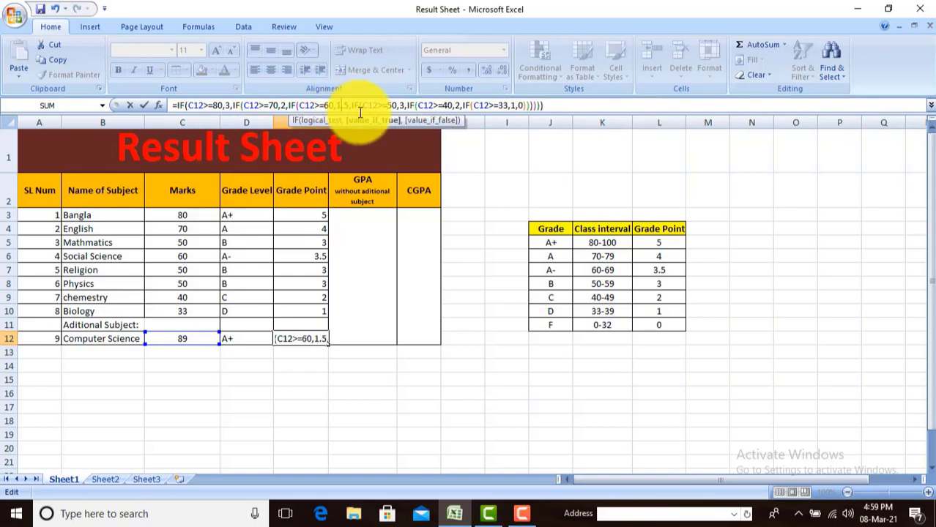
- Change the E12 formula to return 1 for C12>=50 and 0 for C12>=40
left_click(394, 106)
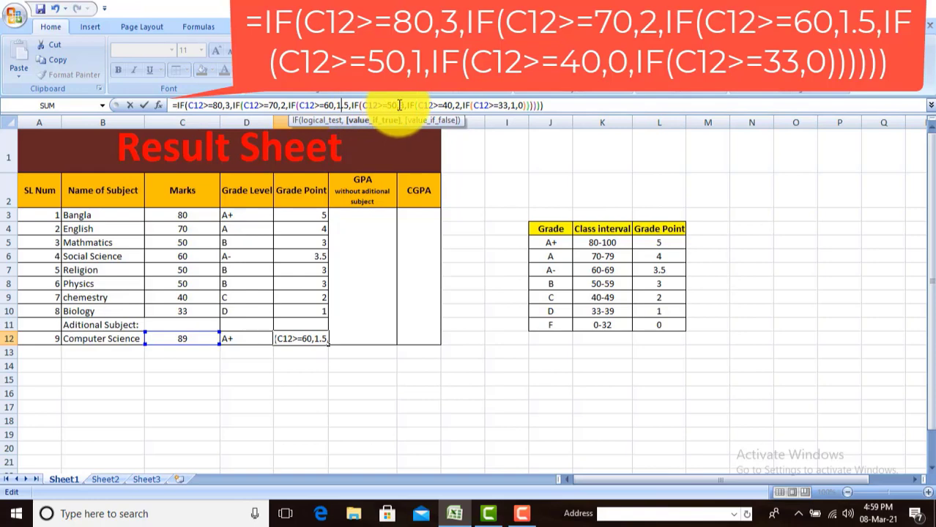
left_click(399, 106)
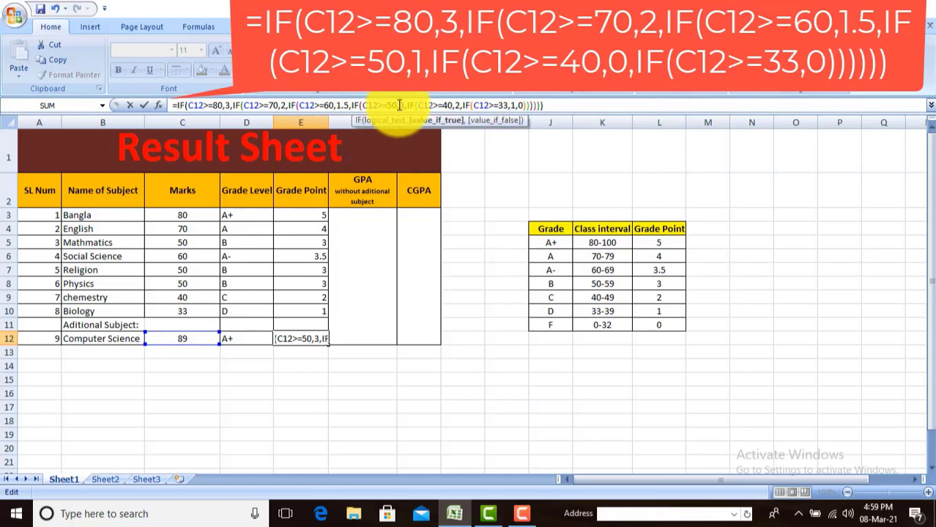
key("BackSpace")
type("1")
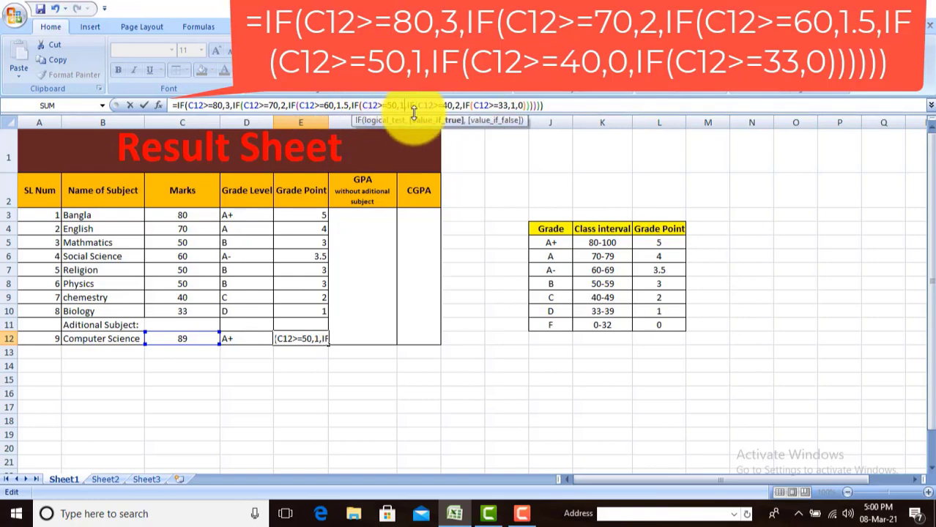
left_click(454, 106)
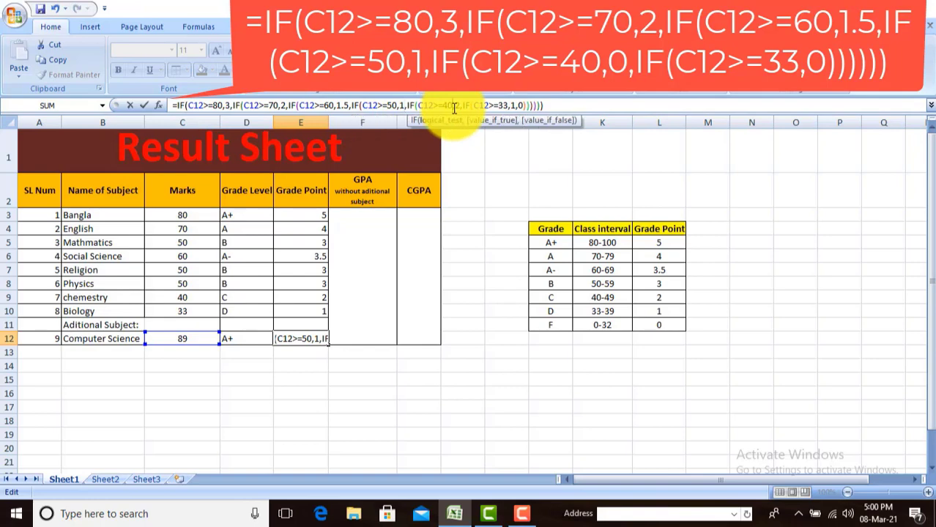
key("BackSpace")
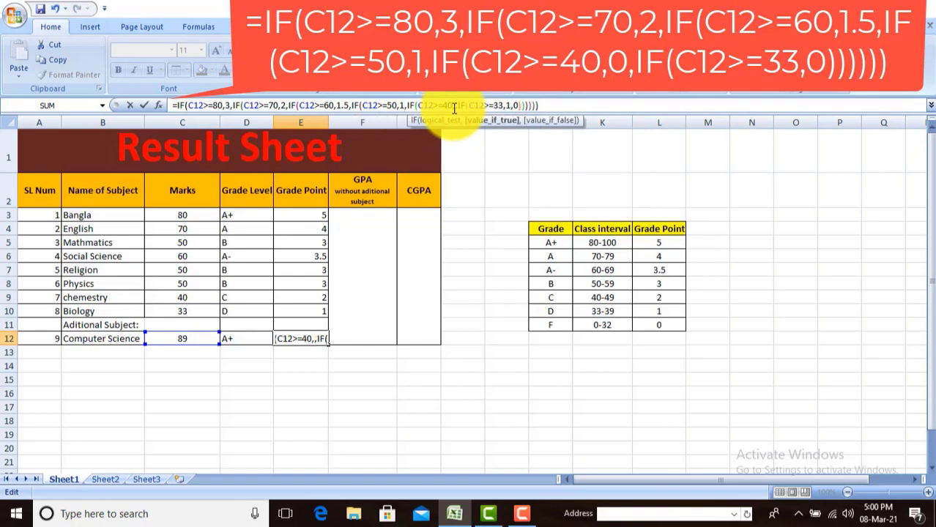
type("0")
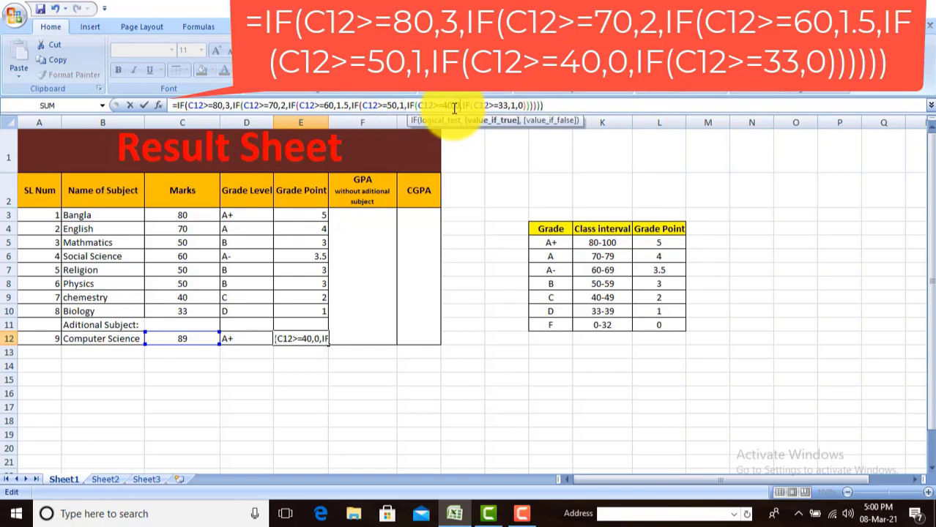
- Reduce the last nested IF in the E12 formula to IF(C12>=33,0) and commit the formula
left_click(515, 106)
key("BackSpace")
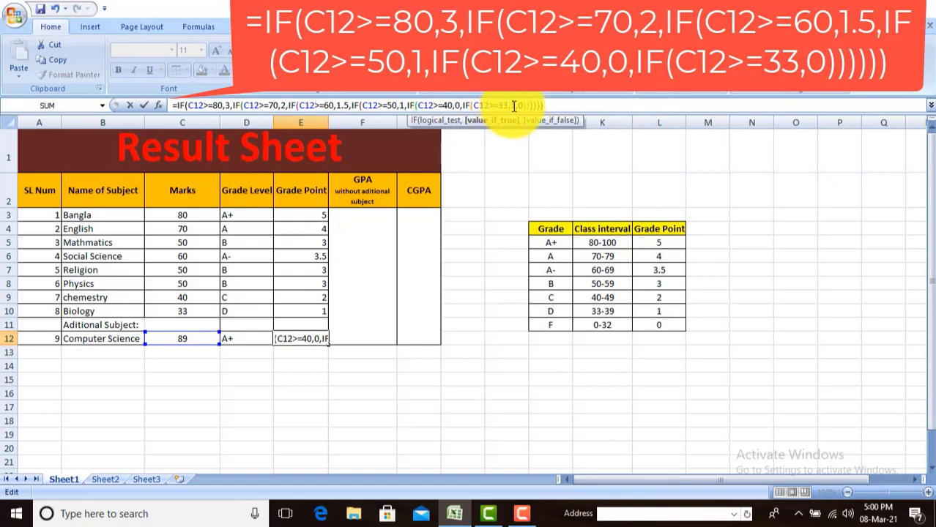
left_click(514, 106)
key("BackSpace")
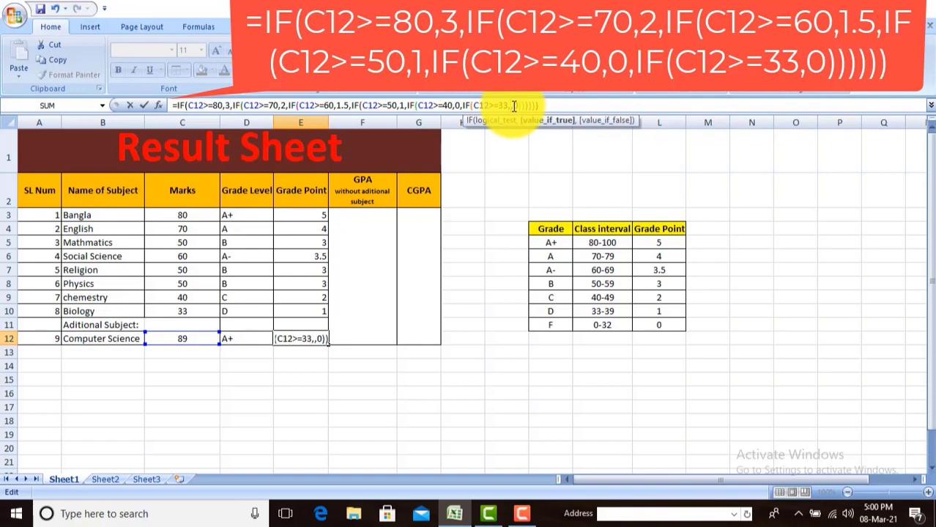
key("BackSpace")
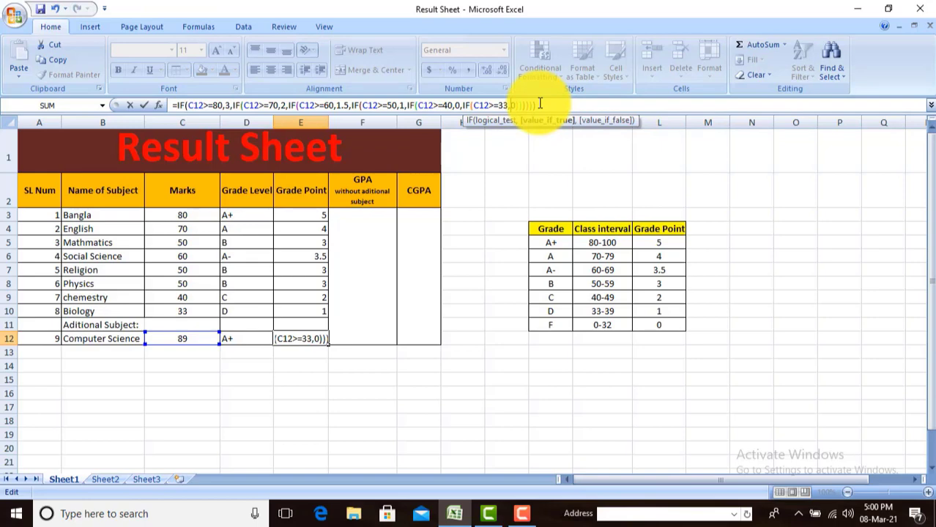
left_click(540, 104)
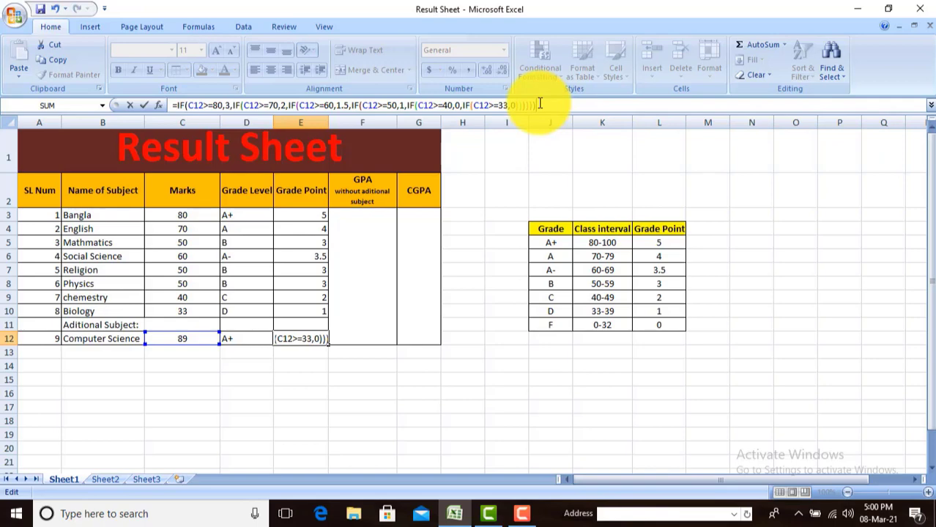
key("Return")
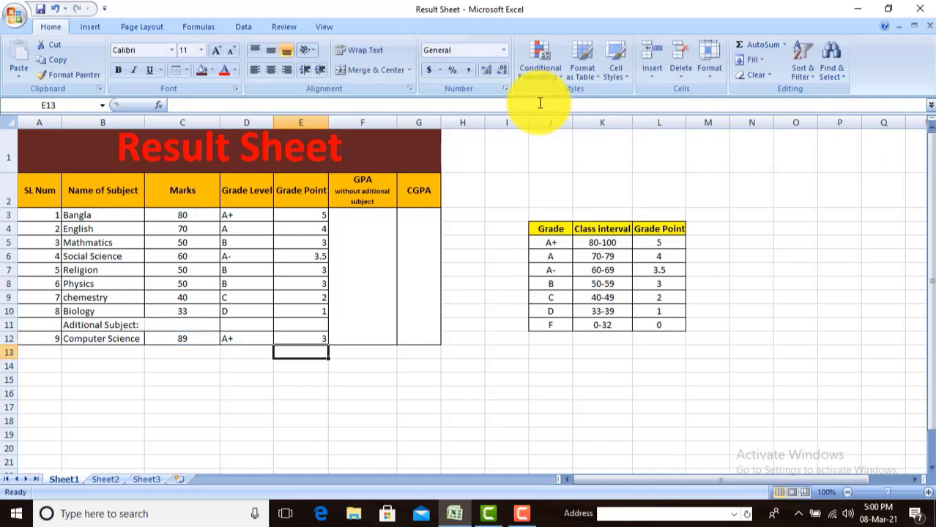
- Set the Computer Science marks in C12 to 40
left_click(285, 339)
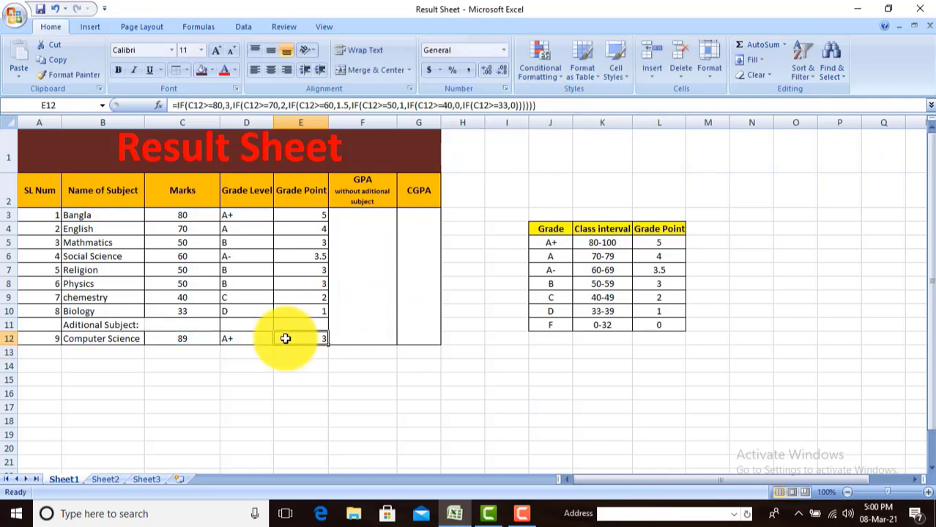
left_click(192, 339)
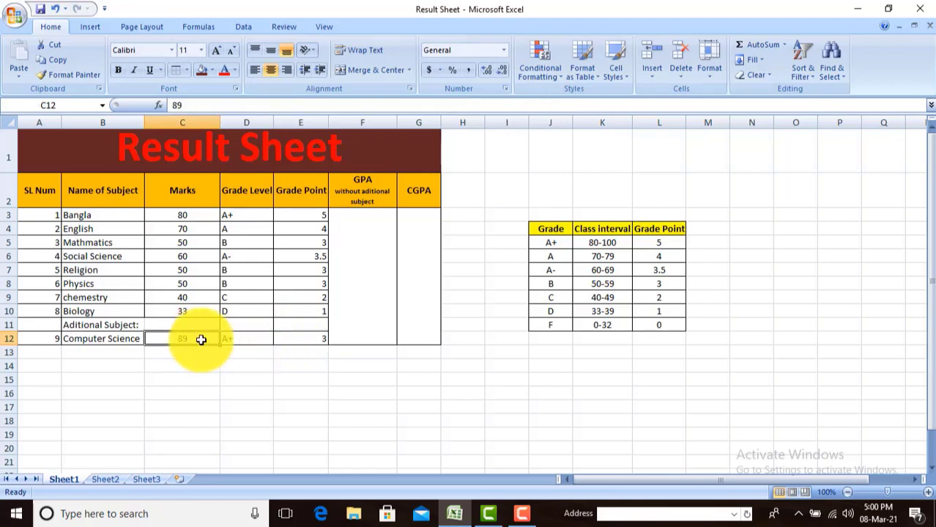
type("40")
left_click(300, 393)
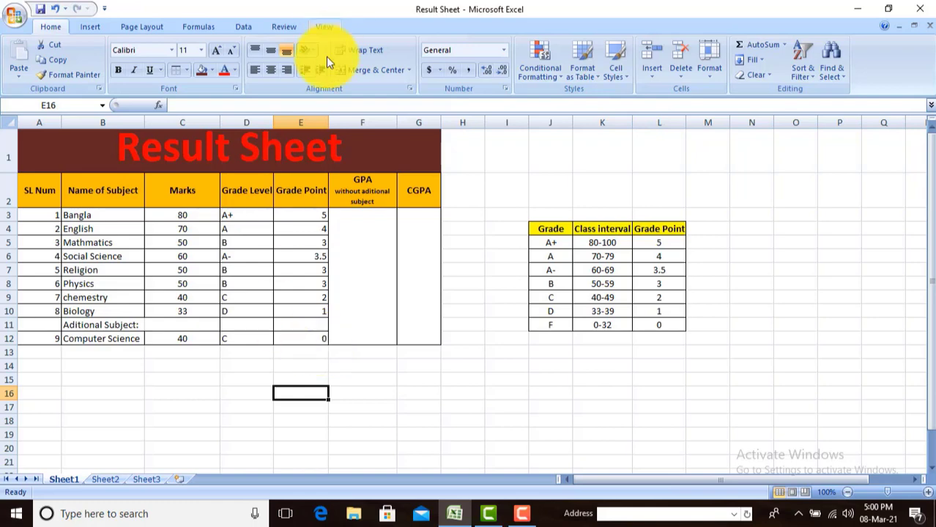
- Start an IF formula in the merged GPA cell F3 whose test takes the minimum of the marks, MIN(C3:C10)
left_click_drag(362, 215, 363, 338)
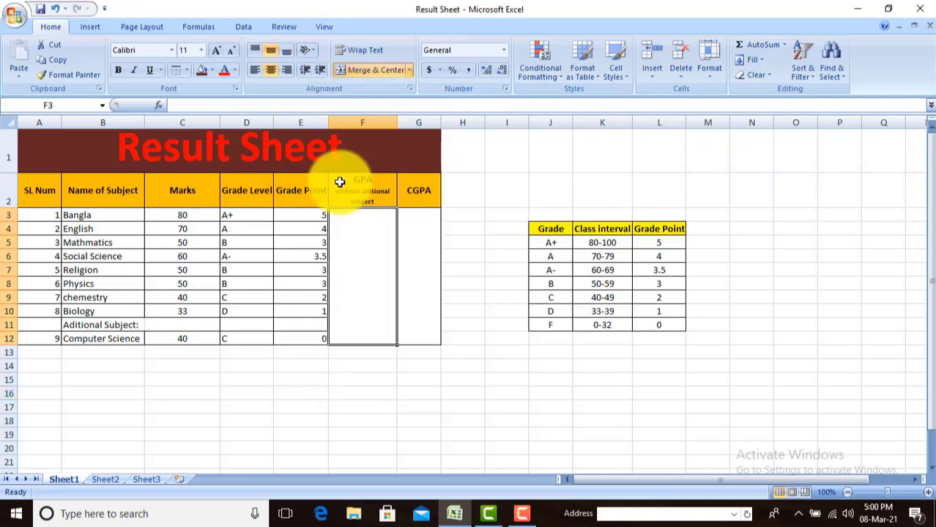
left_click(206, 109)
type("=")
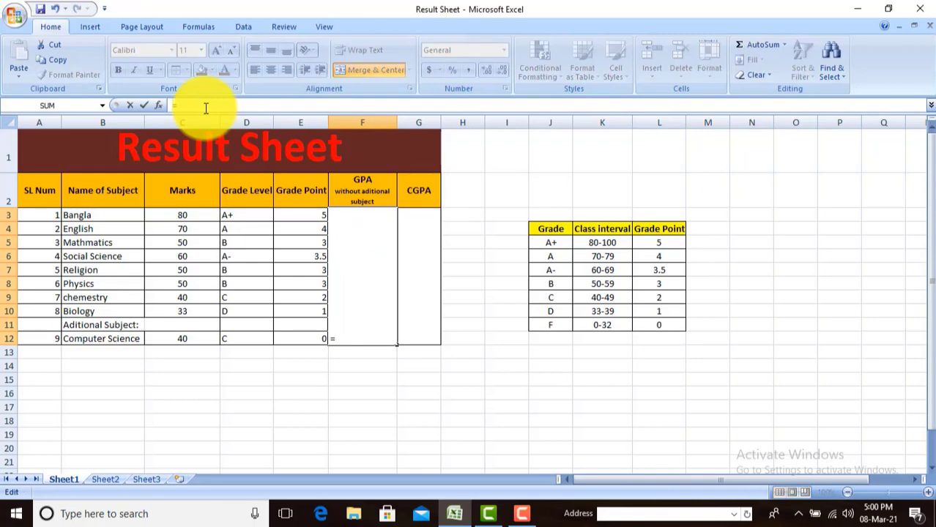
type("IF")
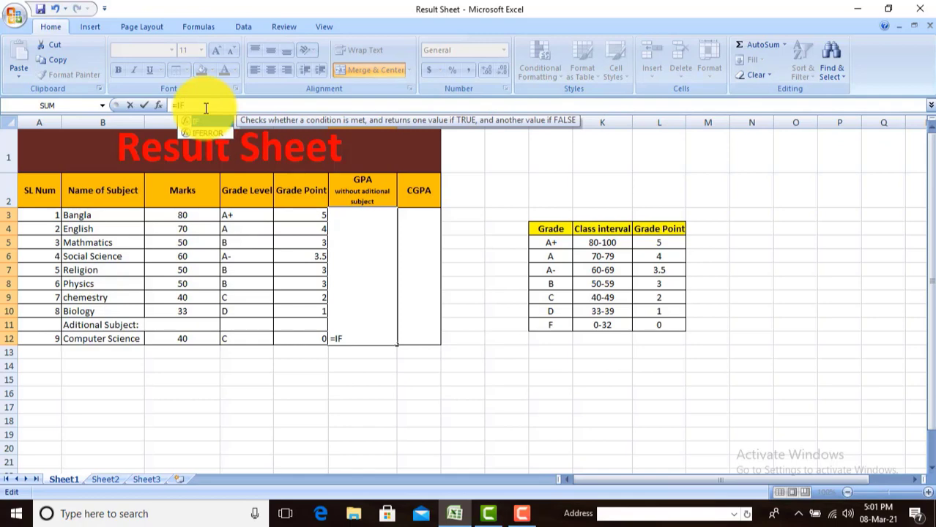
type("(MIN")
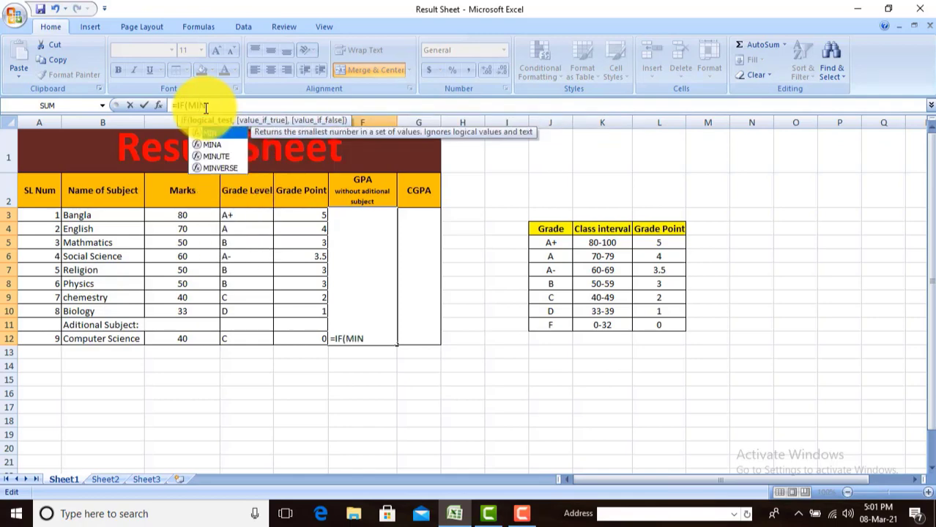
type("(")
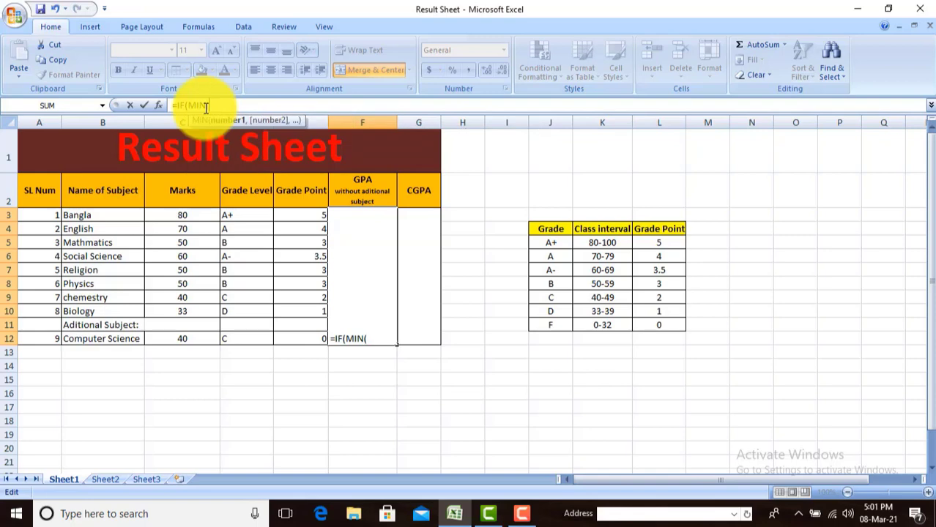
left_click(182, 212)
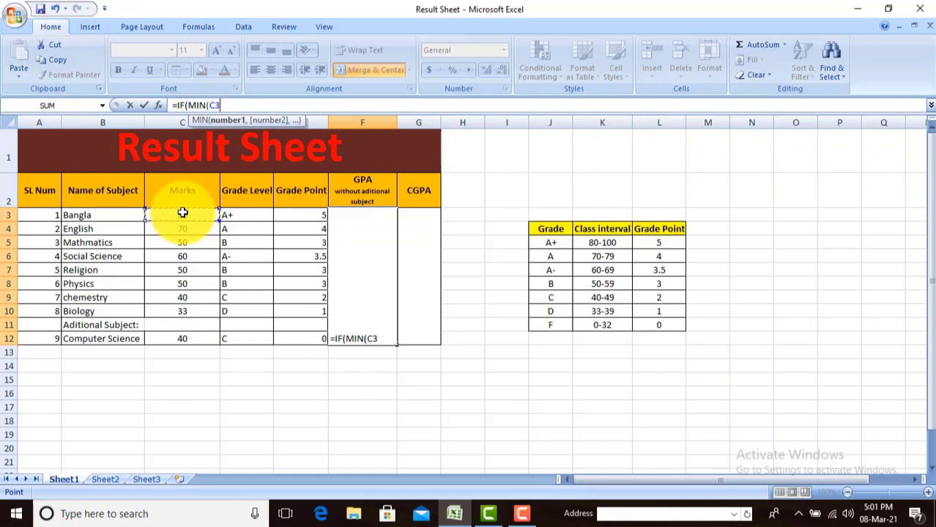
key("F8")
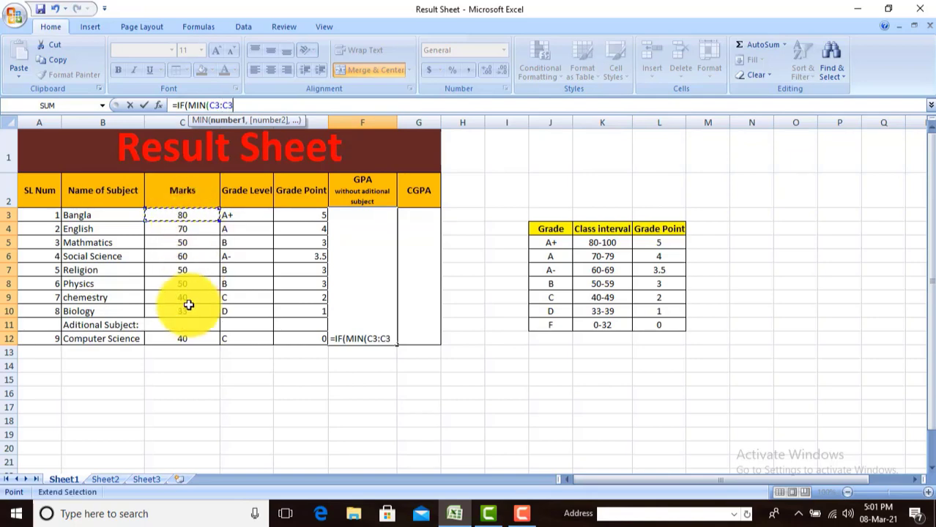
left_click(189, 311)
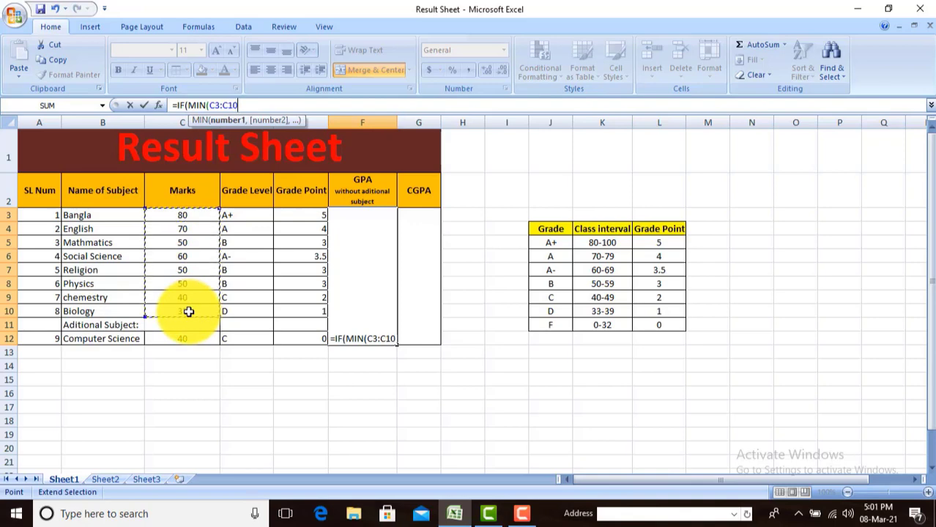
type(")")
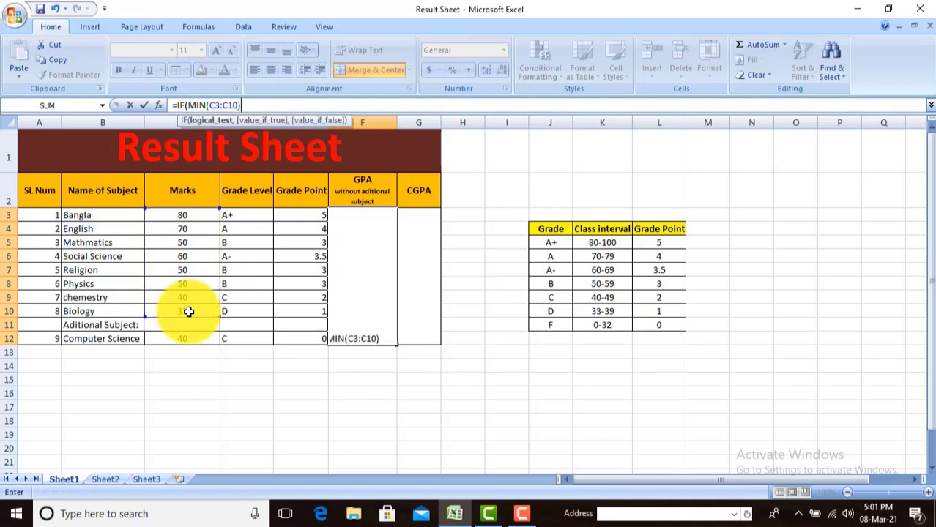
- Complete the IF test in the GPA formula with <33 and return "FAIL" when it is true
type("<33,")
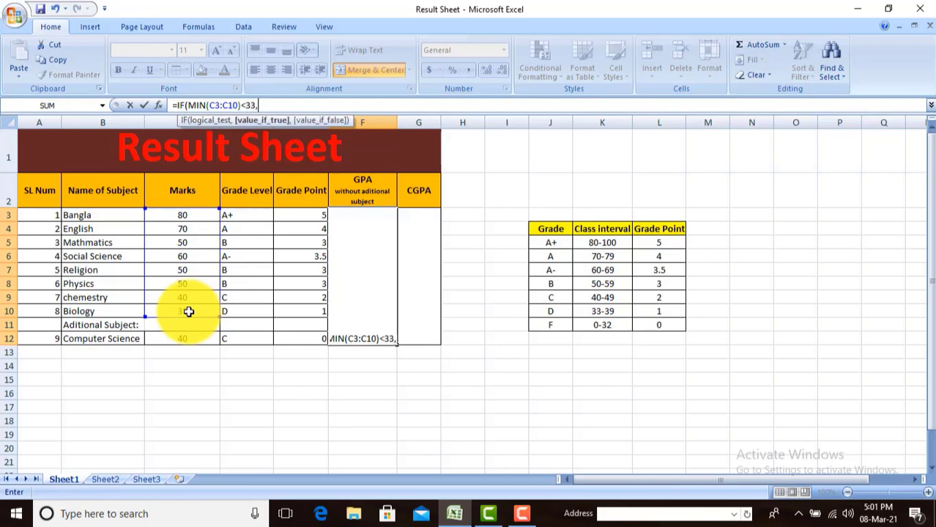
type("\"")
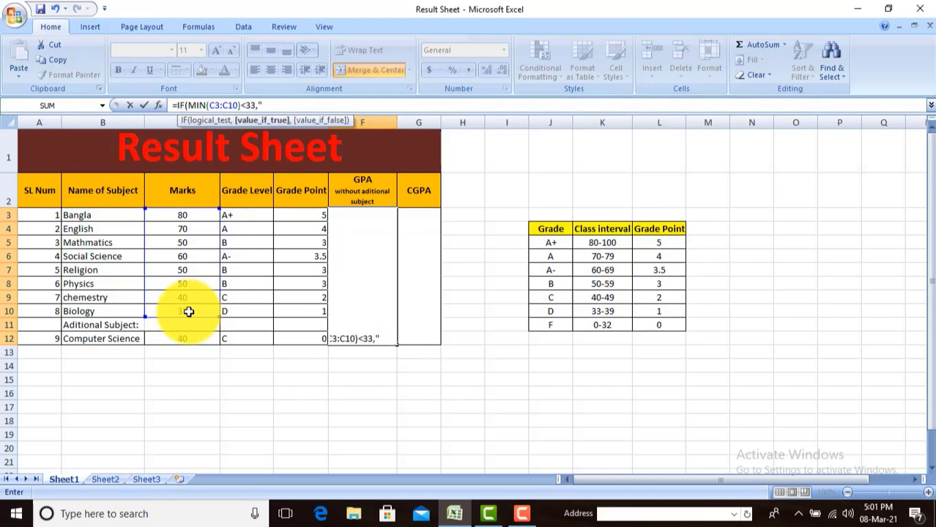
type("FAIL")
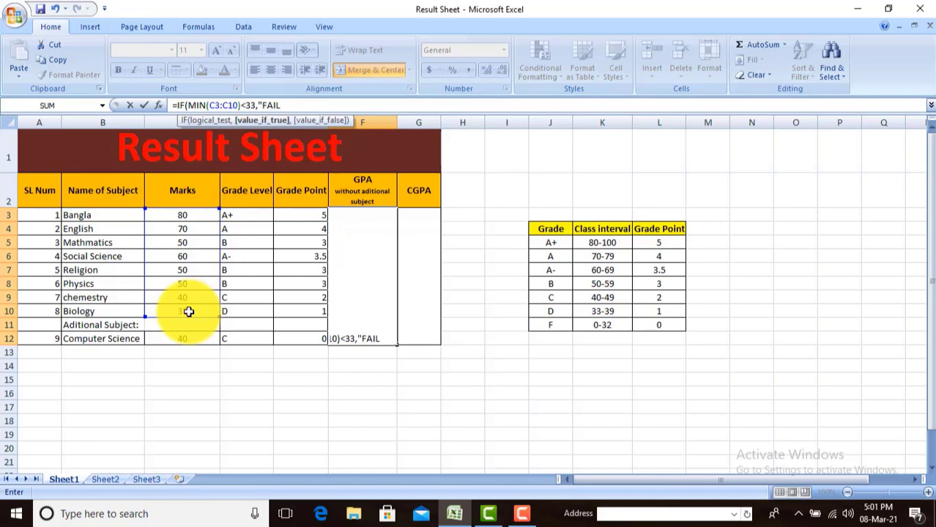
type("\"")
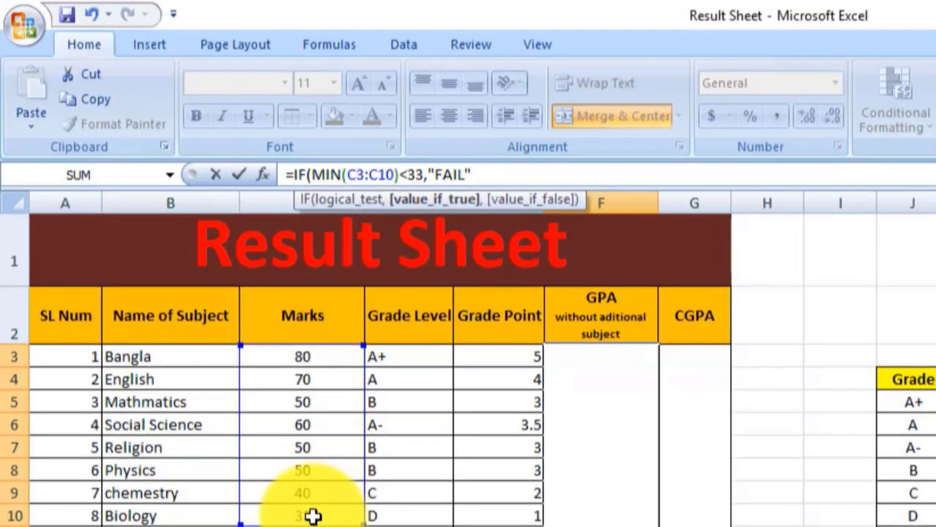
type(",")
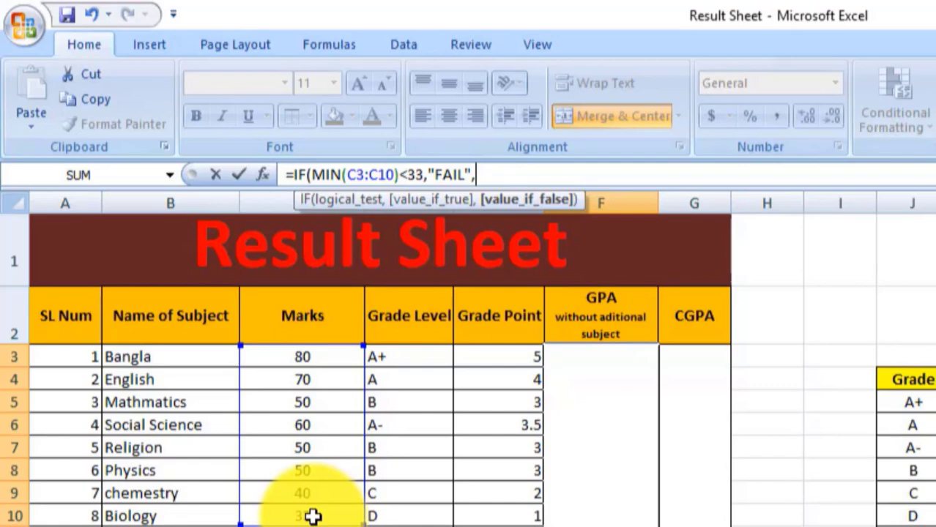
- Add SUM(E3:E10)/8 as the false value of the GPA formula and commit it with the closing parenthesis
type("SUM")
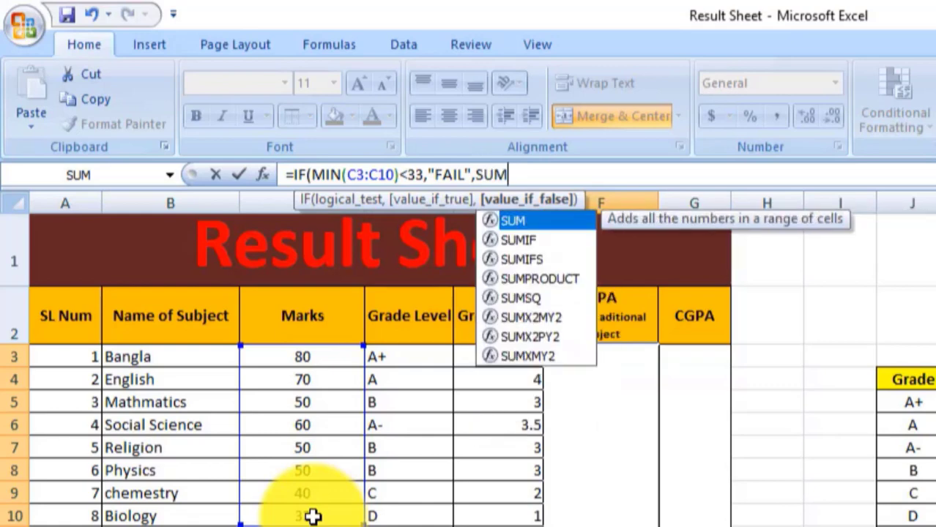
type("(")
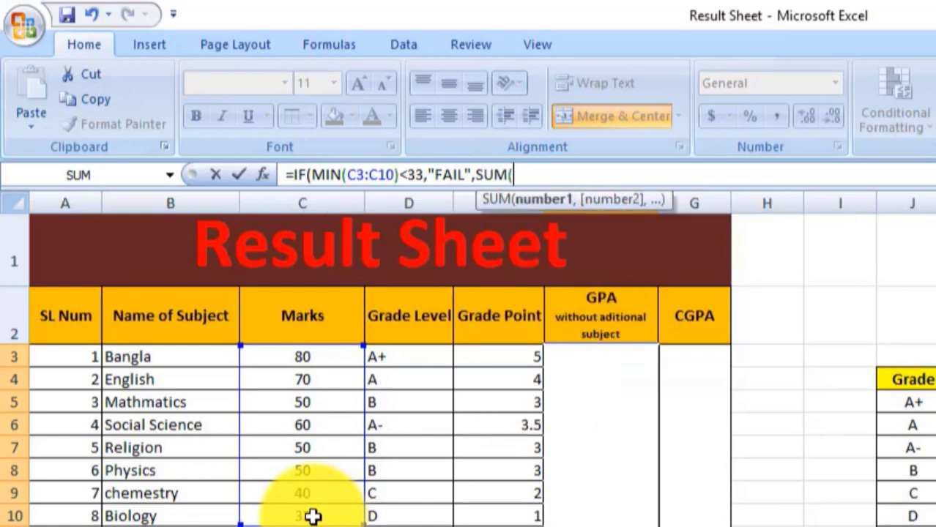
left_click(520, 354)
left_click_drag(520, 354, 535, 512)
left_click(535, 513)
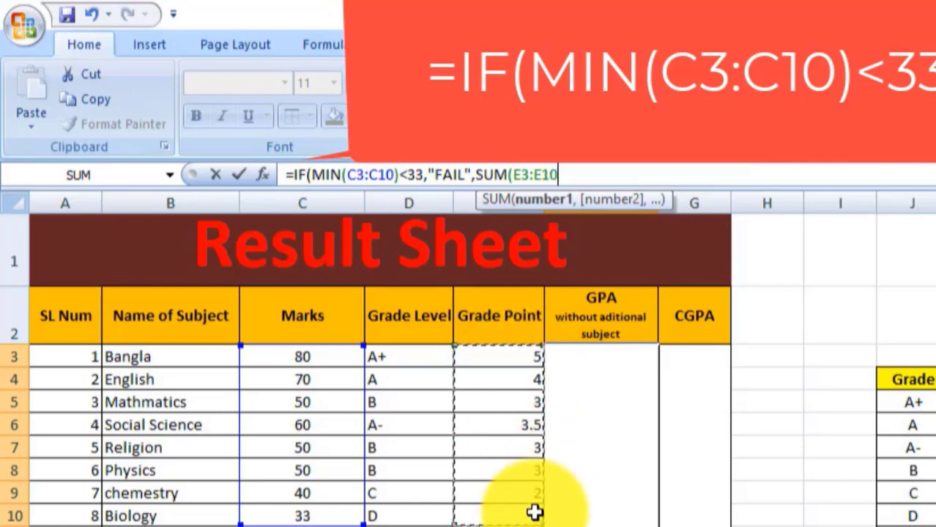
type(")")
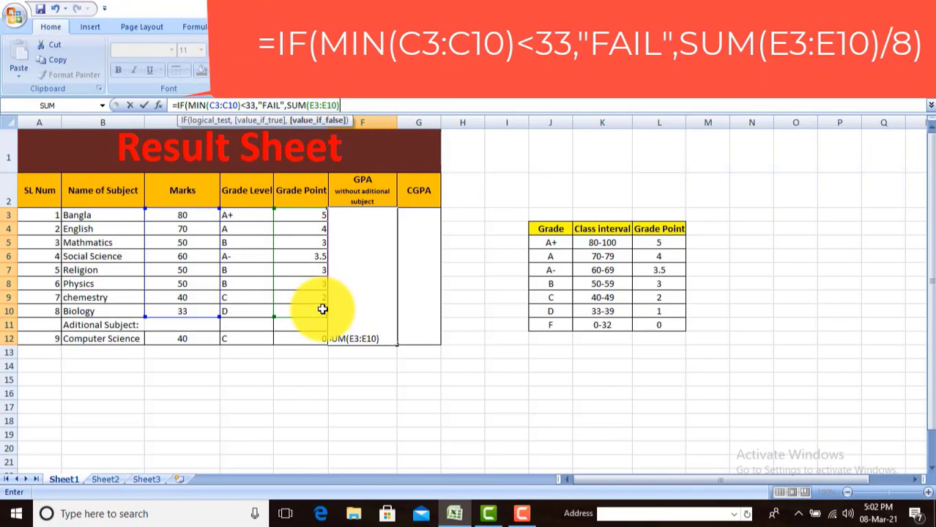
type("/")
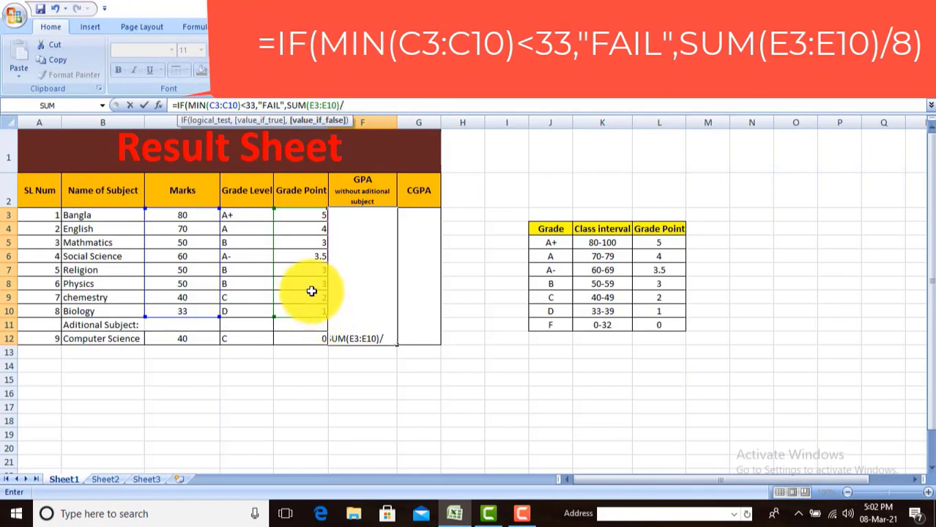
type("8")
key("Return")
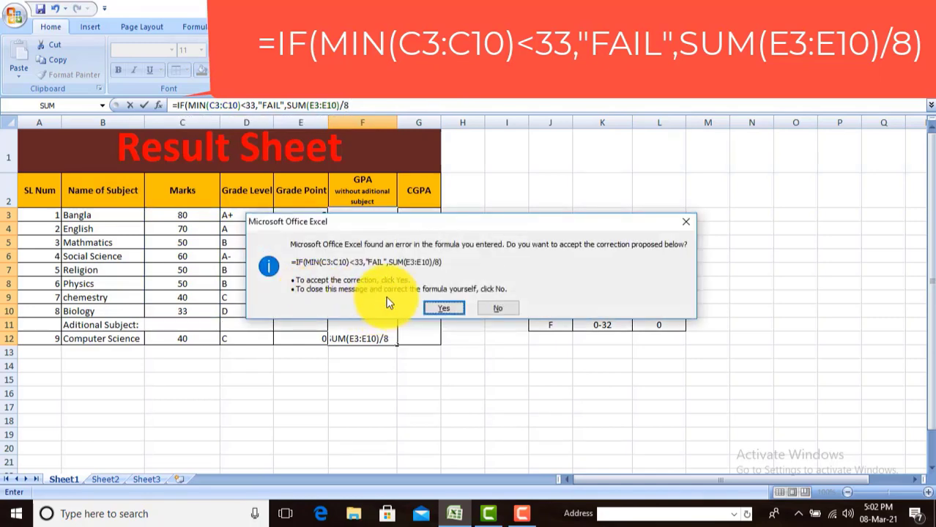
left_click(451, 311)
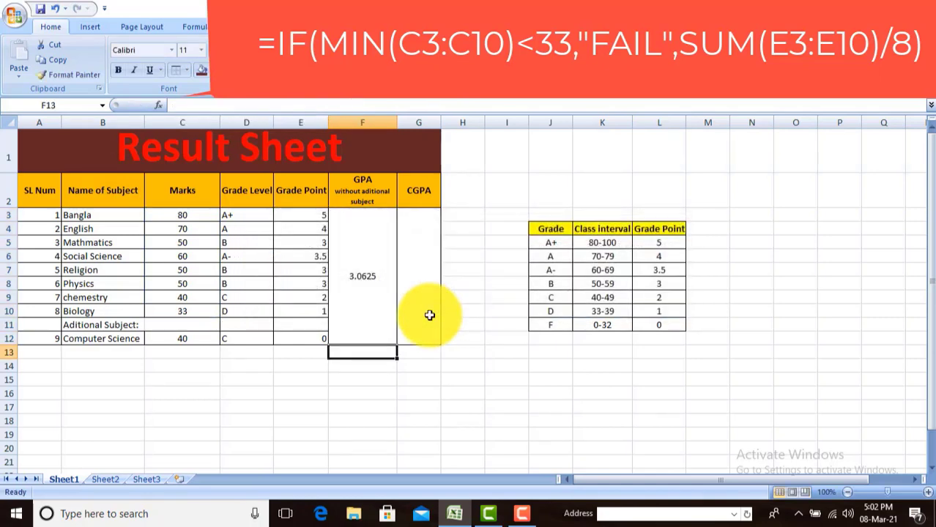
- Format the GPA column F as Number with 2 decimal places
left_click(373, 281)
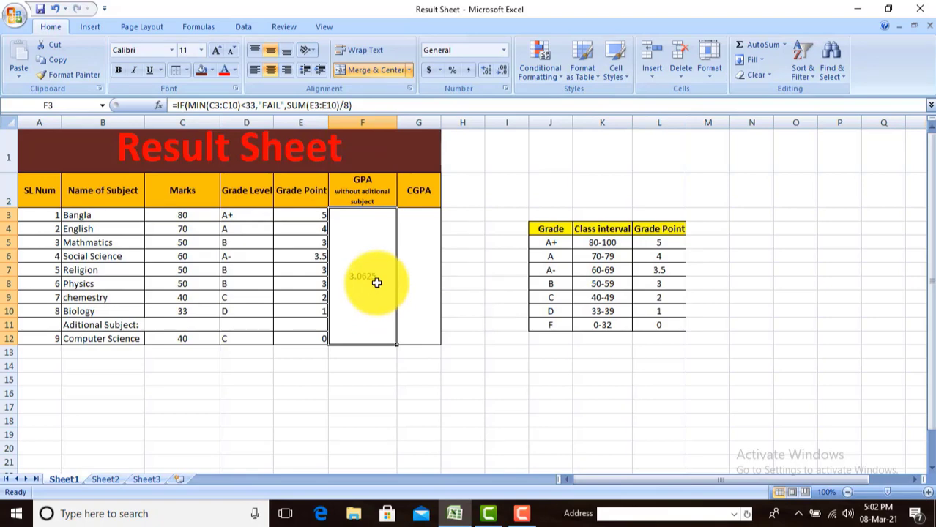
right_click(361, 123)
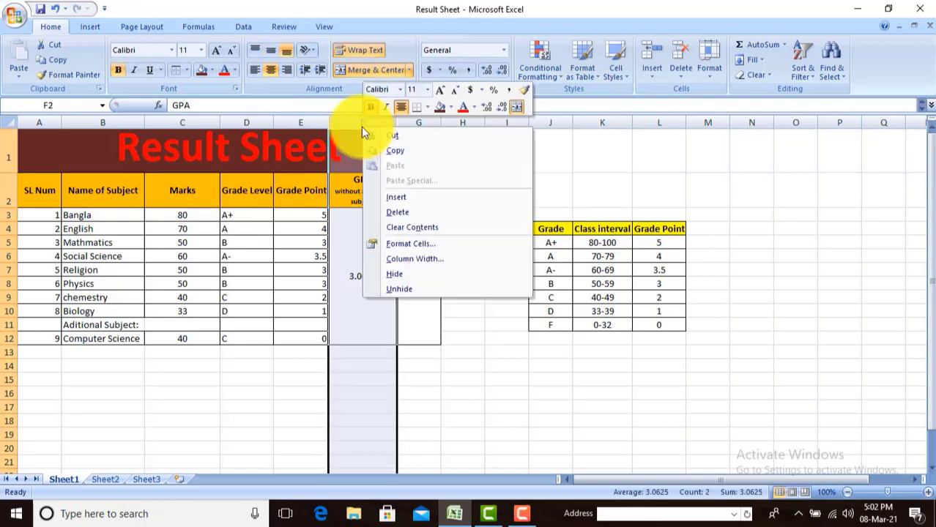
left_click(420, 244)
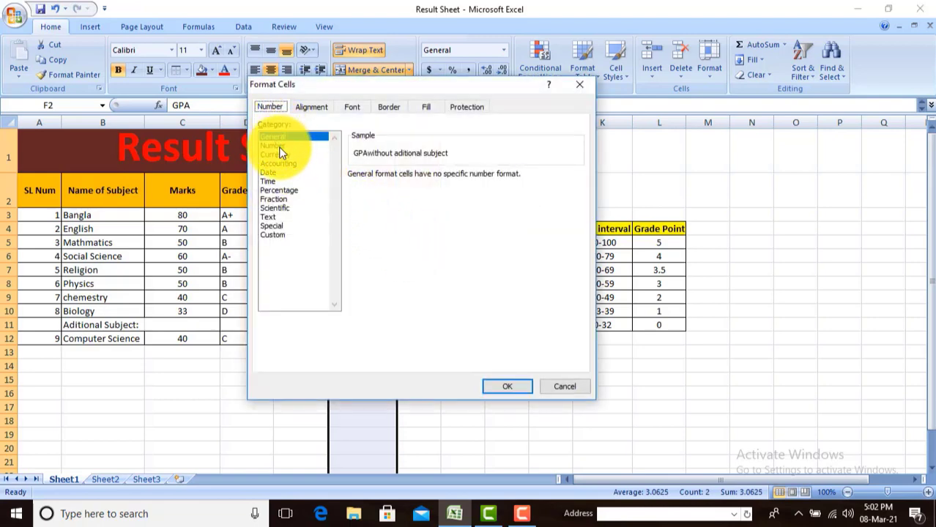
left_click(278, 146)
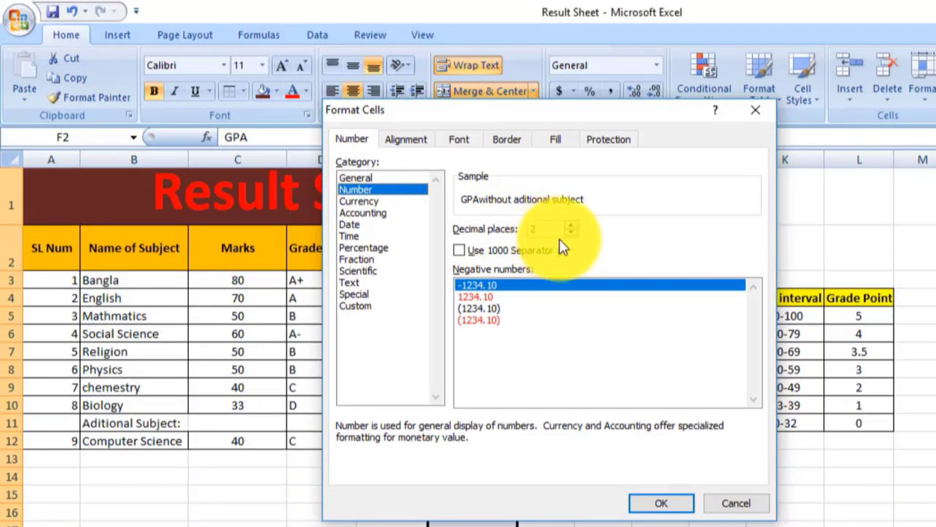
left_click(661, 505)
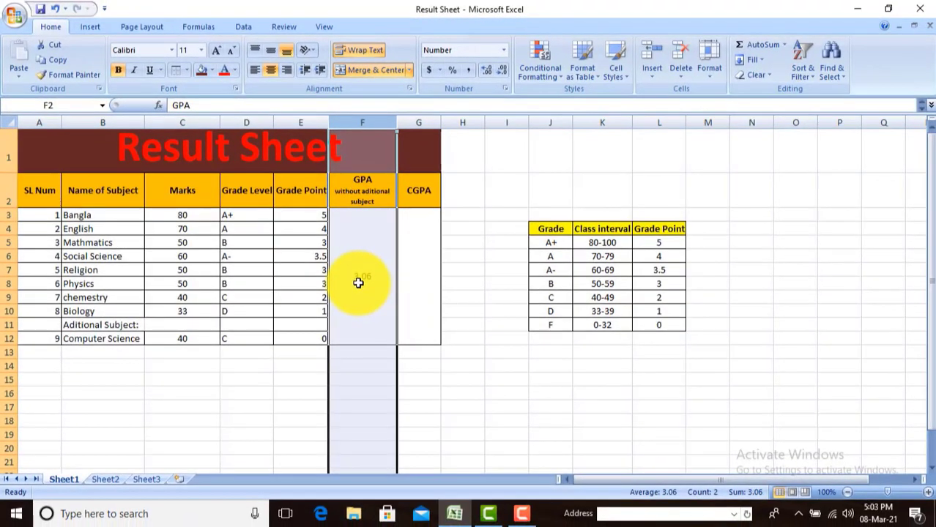
- Set the Biology marks in C10 to 32 to test the GPA formula's fail condition
left_click(197, 311)
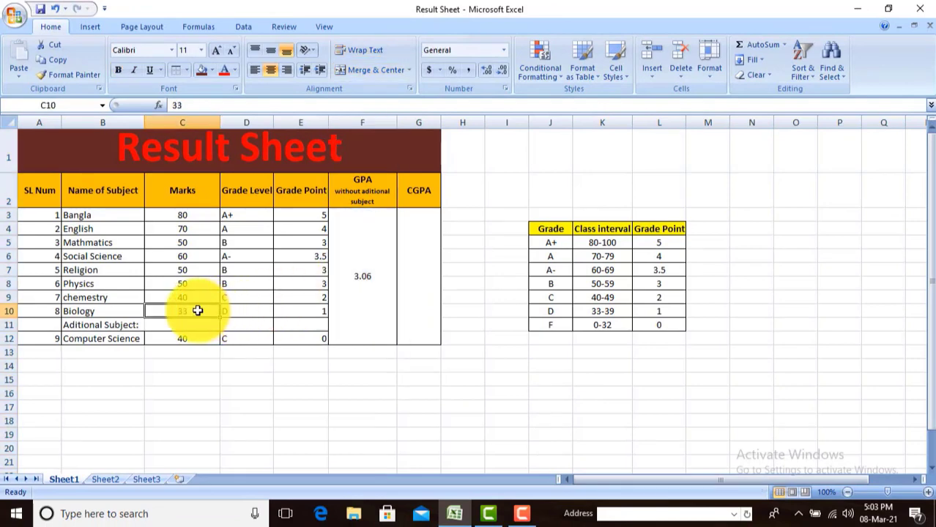
type("32")
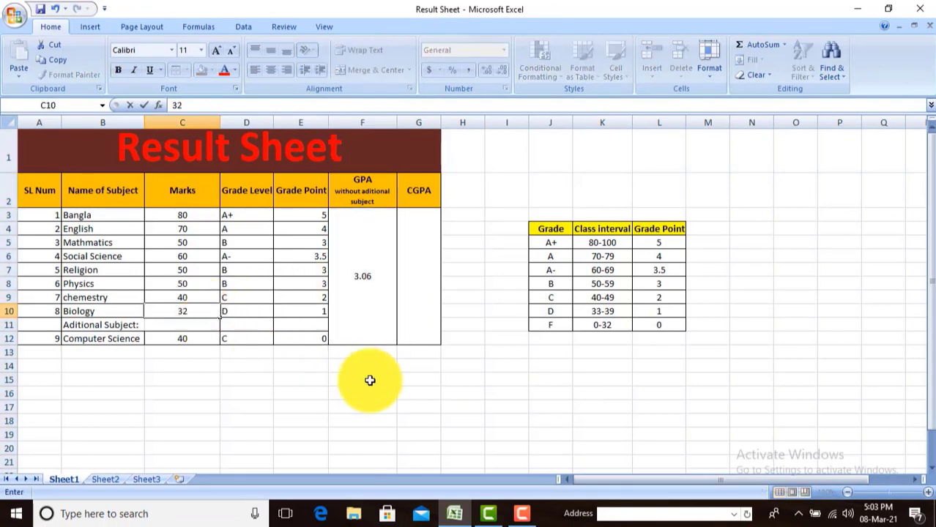
left_click(445, 411)
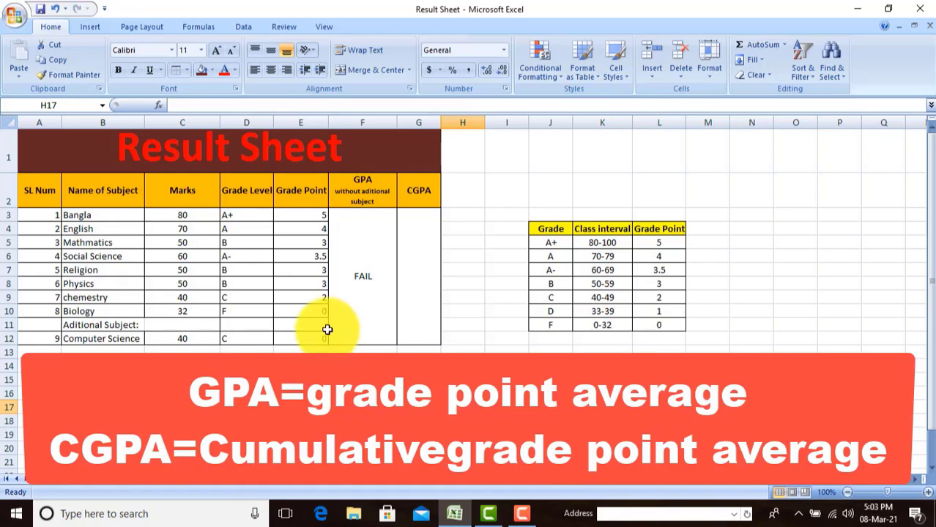
- Set the Computer Science marks in C12 to 89
left_click(194, 337)
type("89")
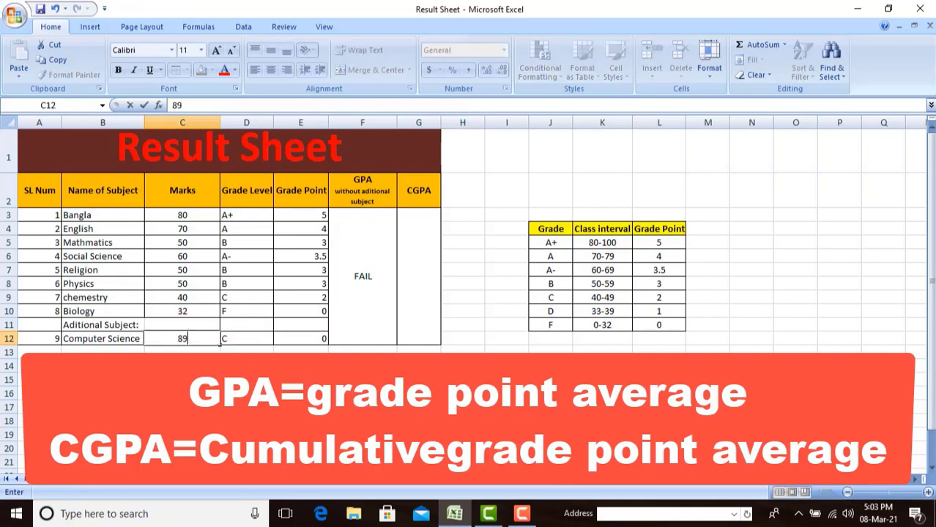
left_click(362, 407)
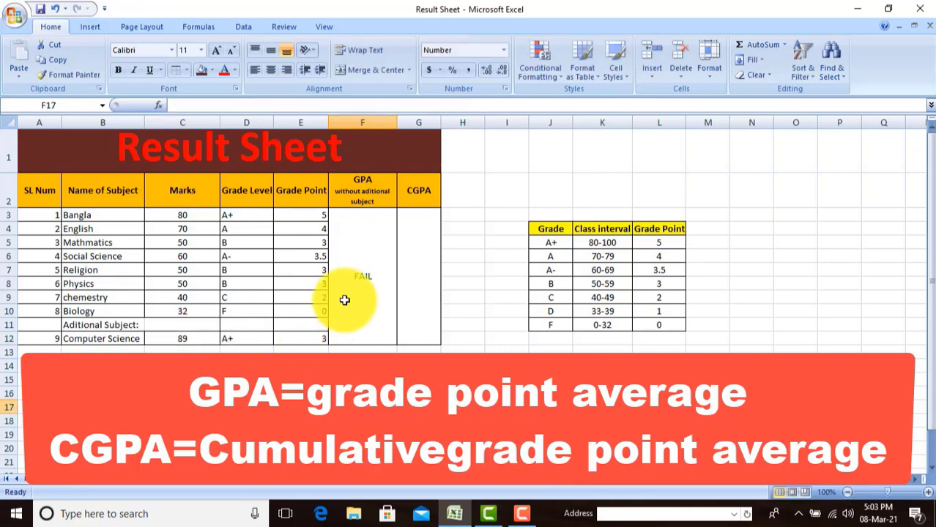
- Set the Biology marks in C10 to 33
left_click(183, 309)
type("33")
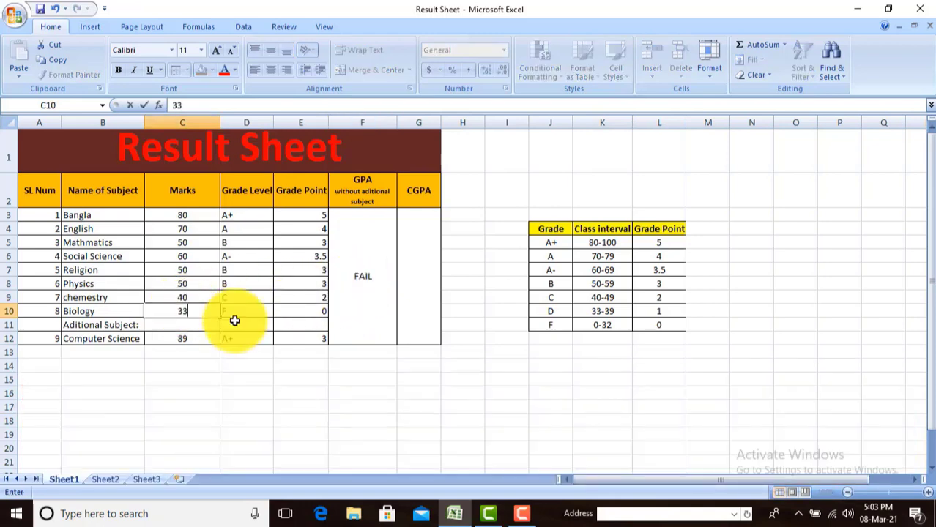
left_click(434, 378)
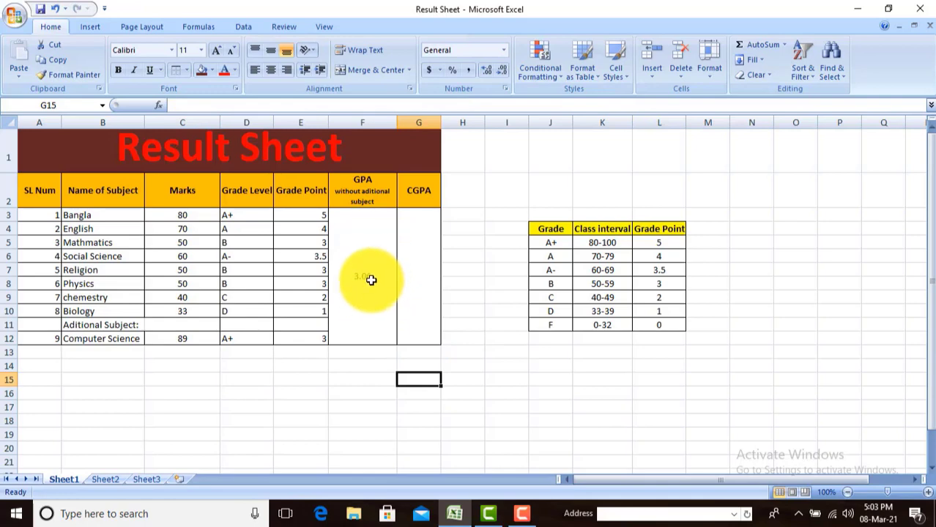
- Enter the formula =(E3+E4+E5+E6+E7+E8+E9+E10+E12)/8 in the merged CGPA cell G3
left_click(418, 290)
type("=")
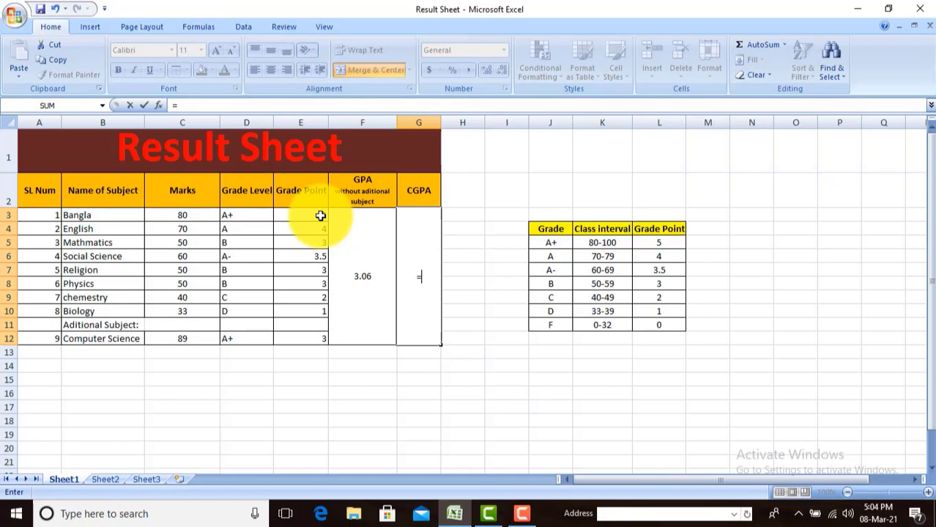
type("(")
left_click(320, 215)
type("+")
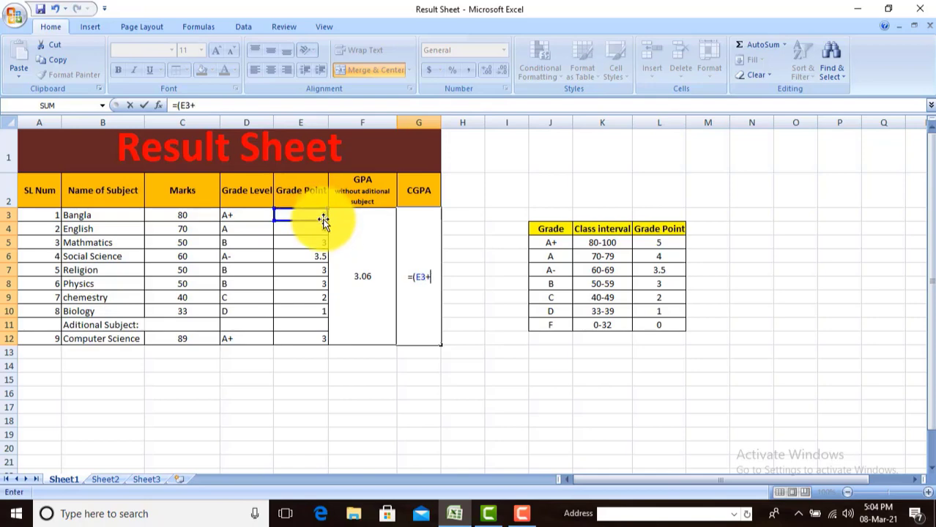
left_click(324, 233)
type("+")
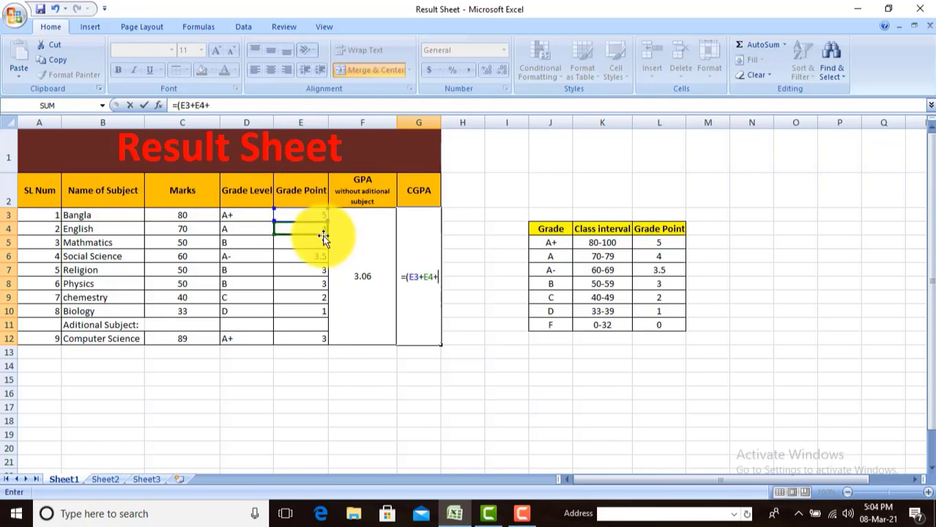
left_click(323, 243)
type("+")
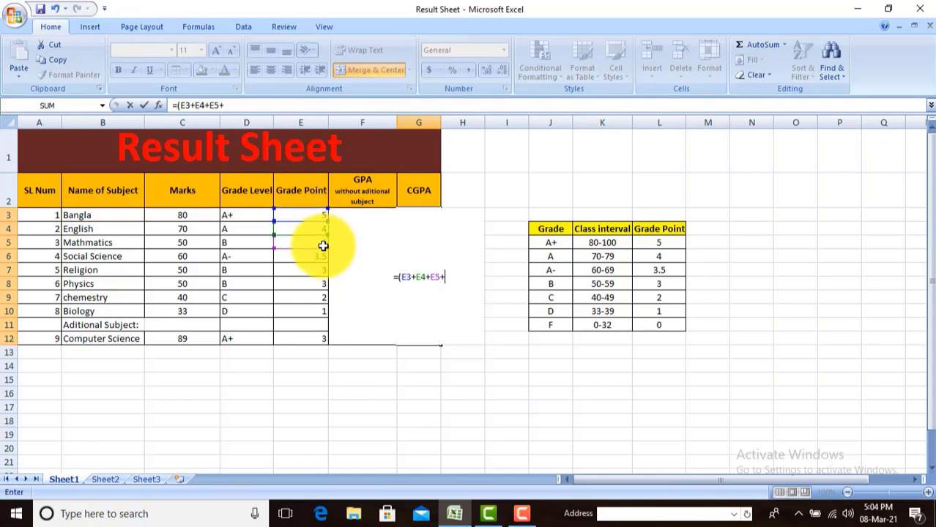
left_click(320, 259)
type("+")
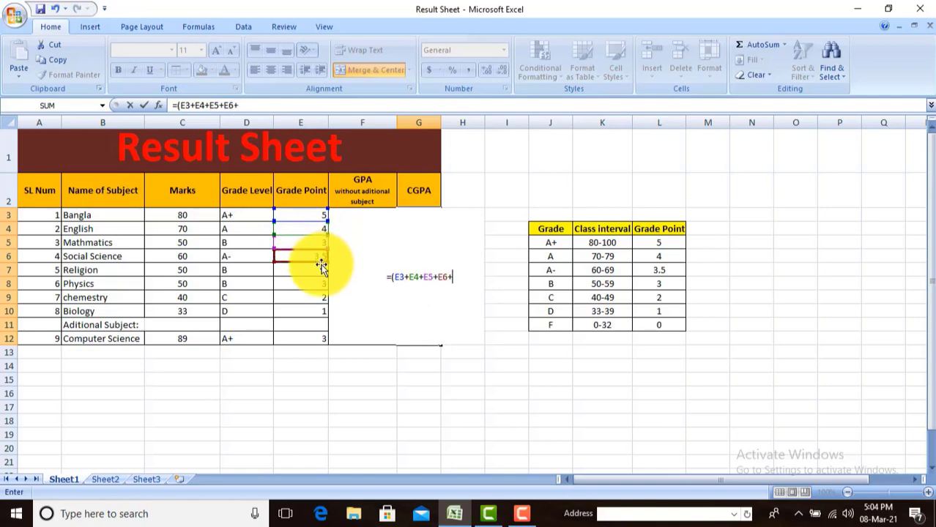
left_click(320, 270)
type("+")
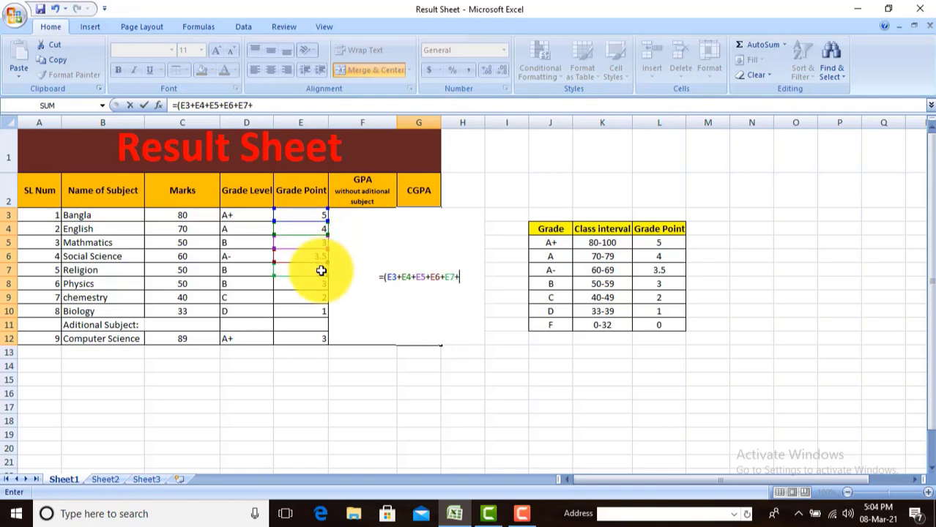
left_click(322, 284)
type("+")
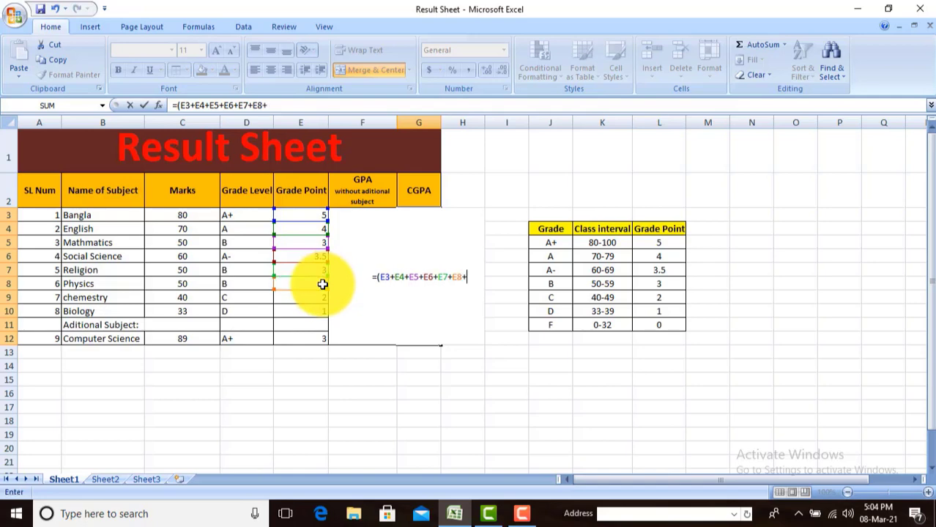
left_click(323, 296)
type("+")
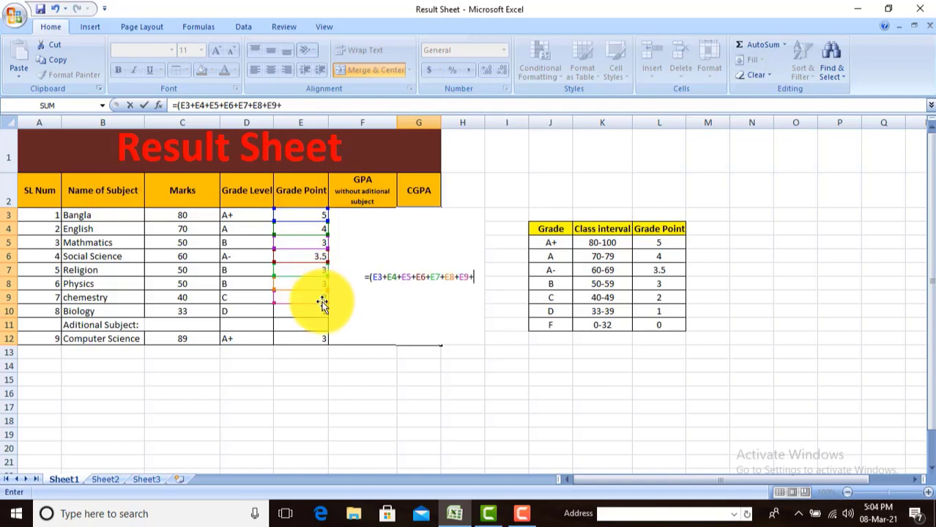
left_click(319, 312)
type("+")
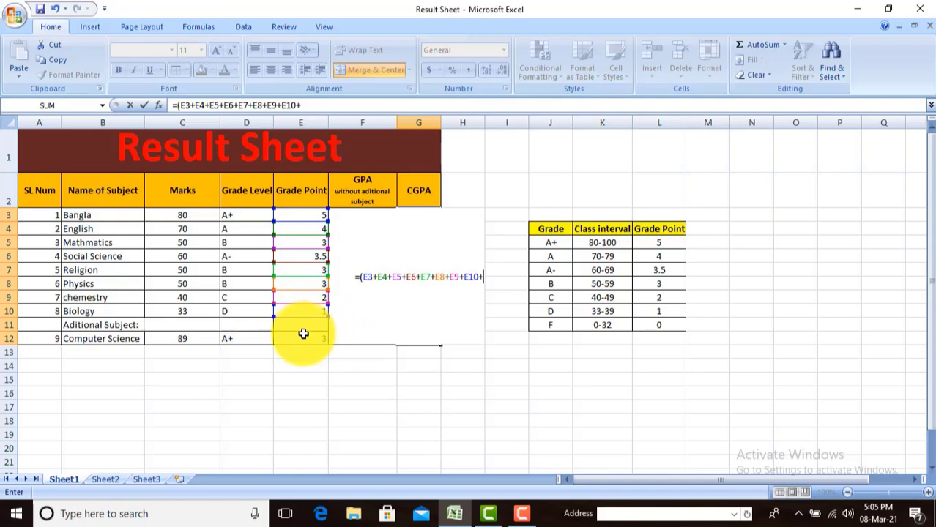
left_click(305, 337)
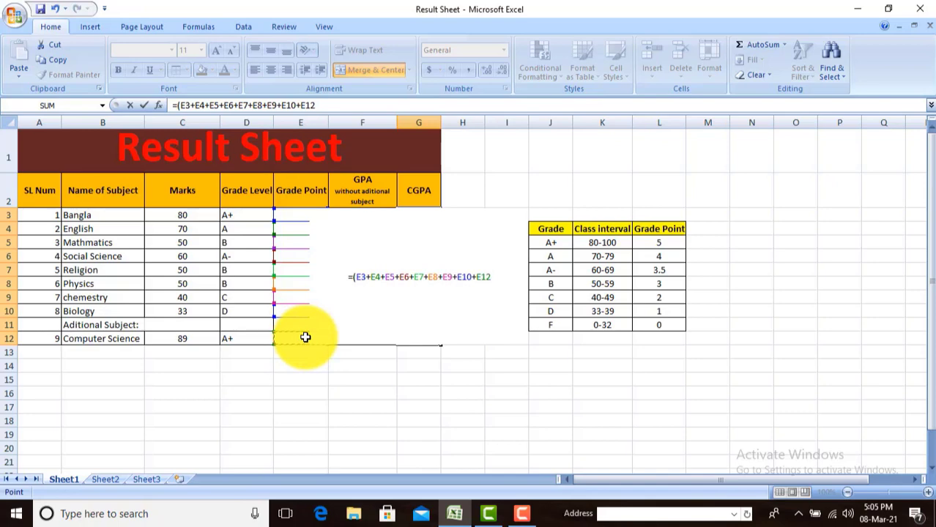
type(")")
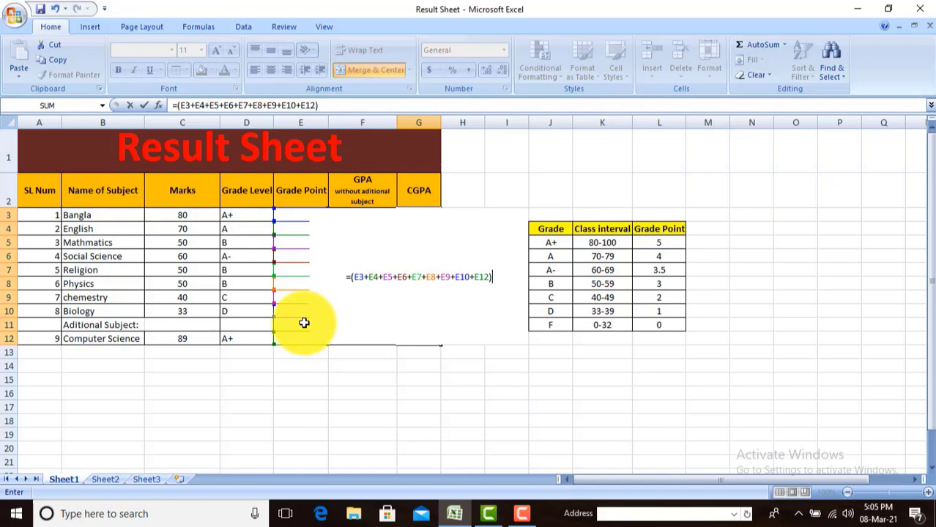
type("/8")
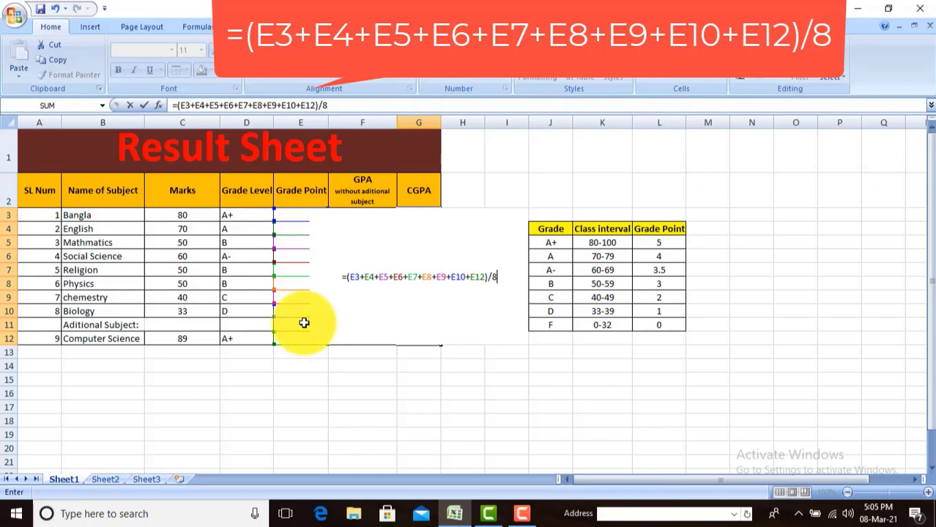
key("Return")
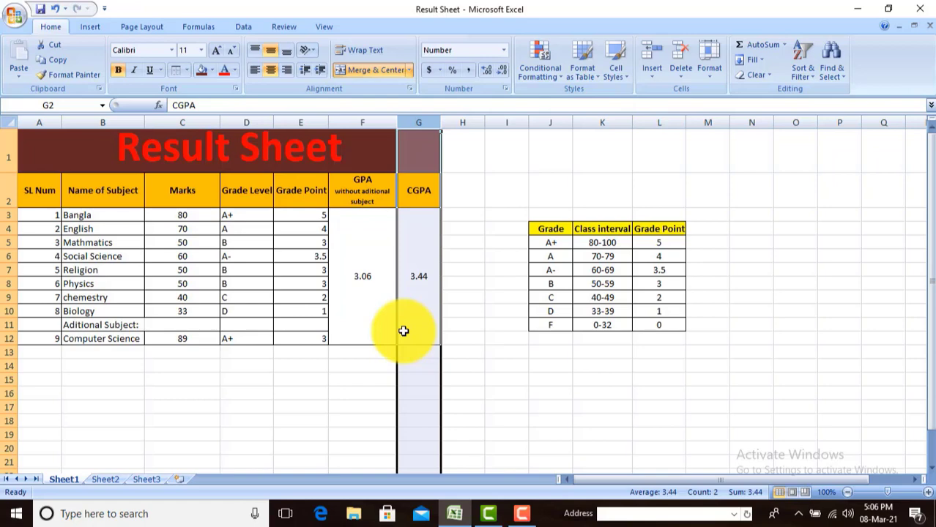
left_click(371, 250)
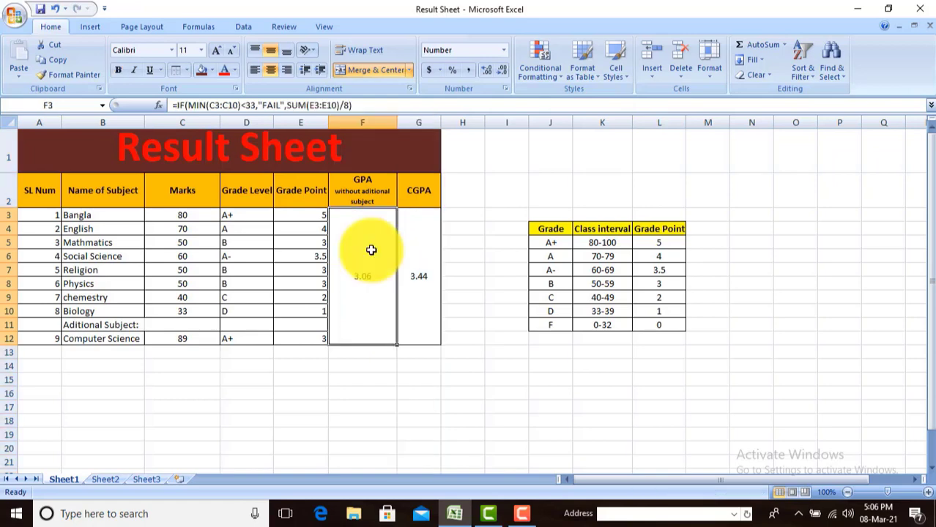